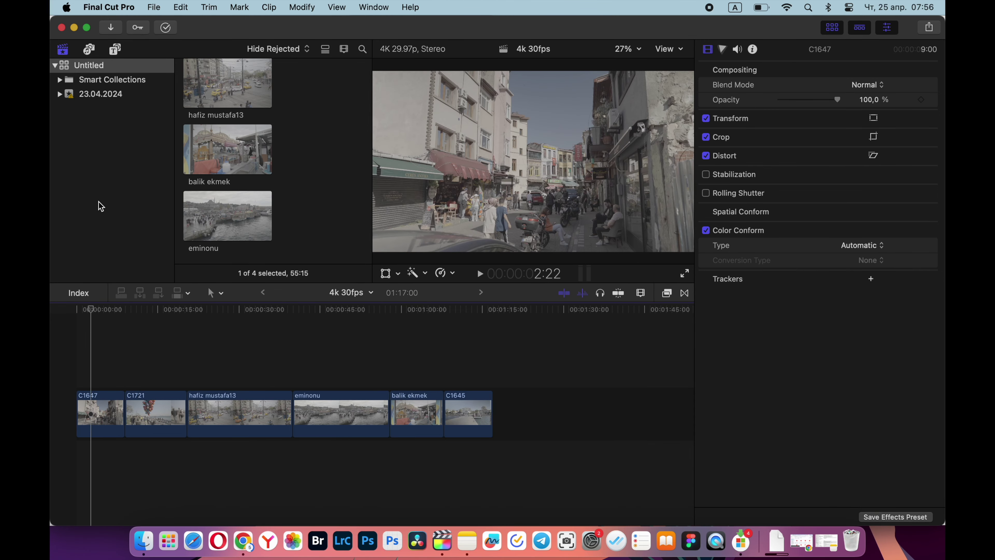
# - Look up the Blade shortcuts in the Command Editor, then lengthen C1647 and select eminonu
pyautogui.click(113, 7)
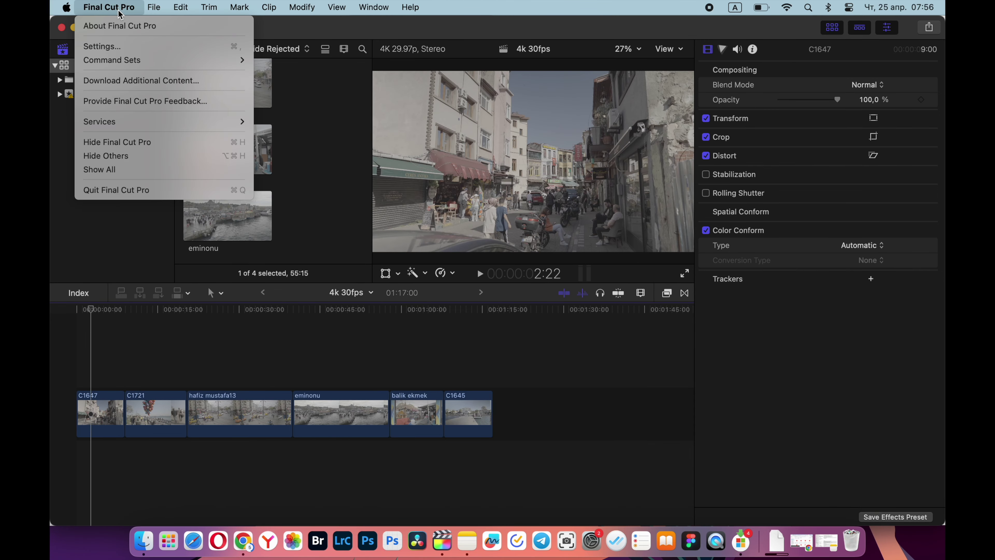
pyautogui.moveTo(118, 60)
pyautogui.click(267, 61)
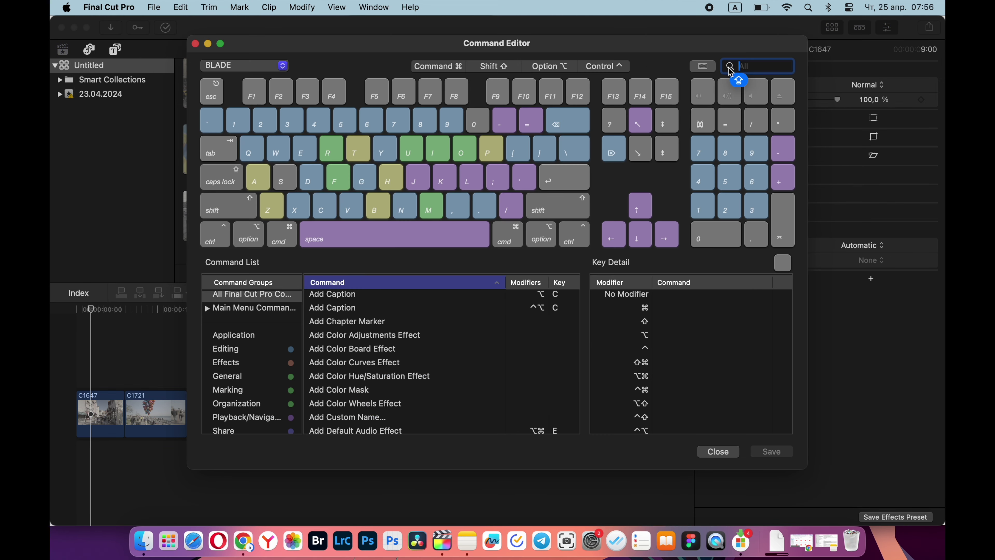
pyautogui.write('BLA')
pyautogui.click(383, 314)
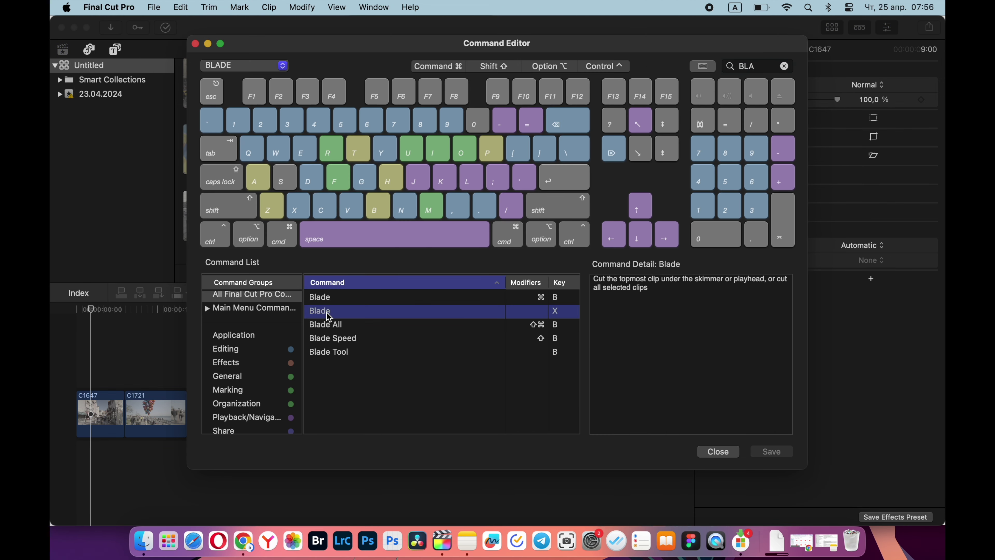
pyautogui.click(718, 452)
pyautogui.moveTo(78, 406); pyautogui.dragTo(86, 406)
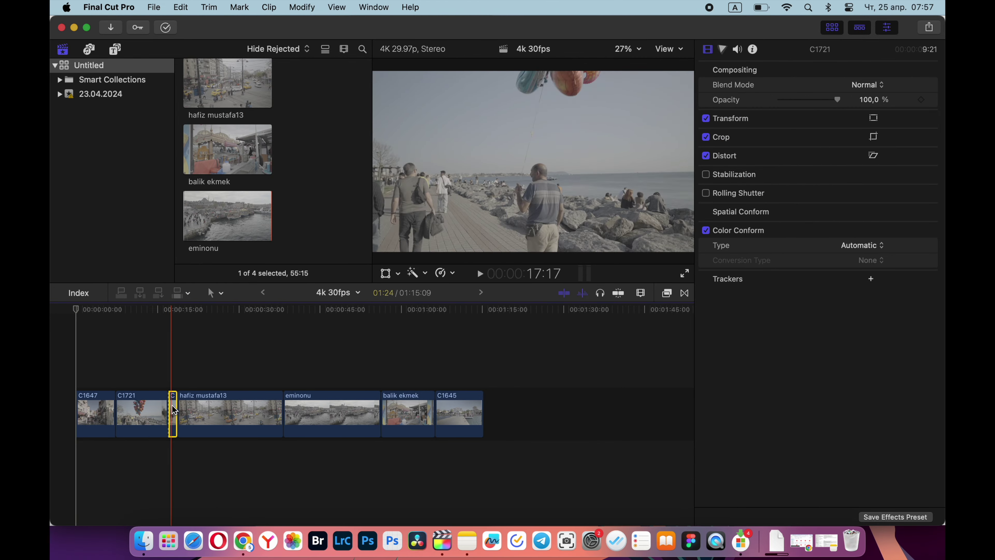
pyautogui.click(333, 412)
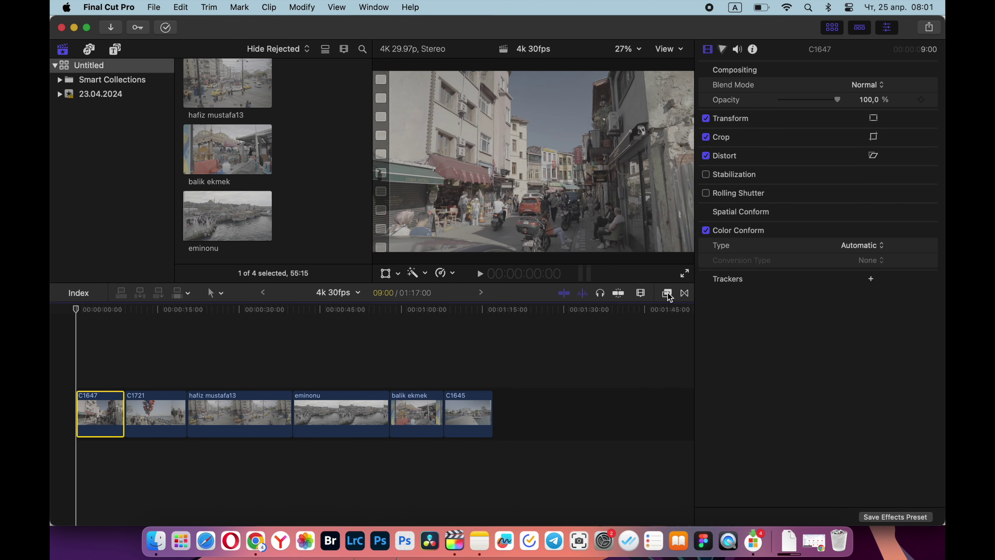
# - Search Effects for 'custom' and drop the Custom LUT effect onto C1647
pyautogui.click(667, 293)
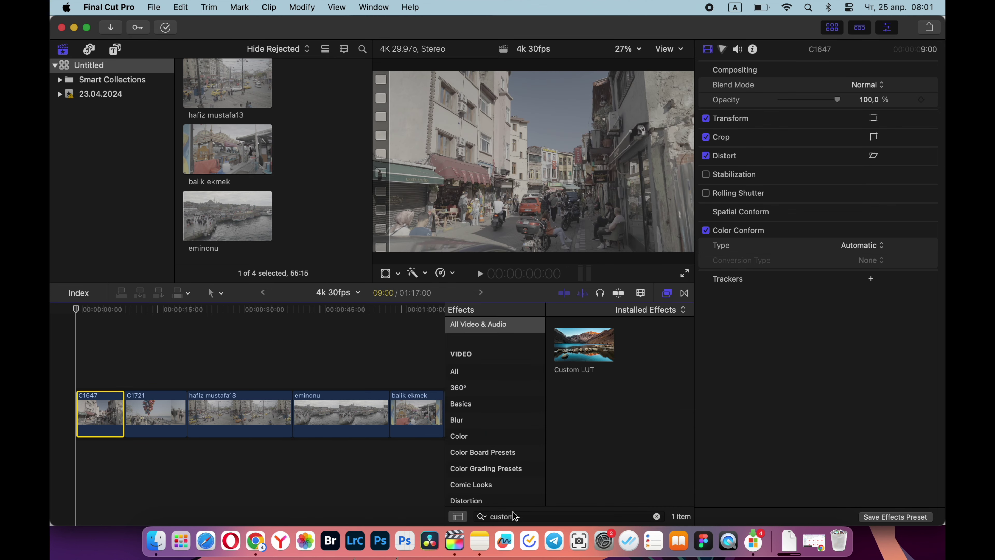
pyautogui.click(524, 516)
pyautogui.moveTo(592, 358); pyautogui.dragTo(100, 412)
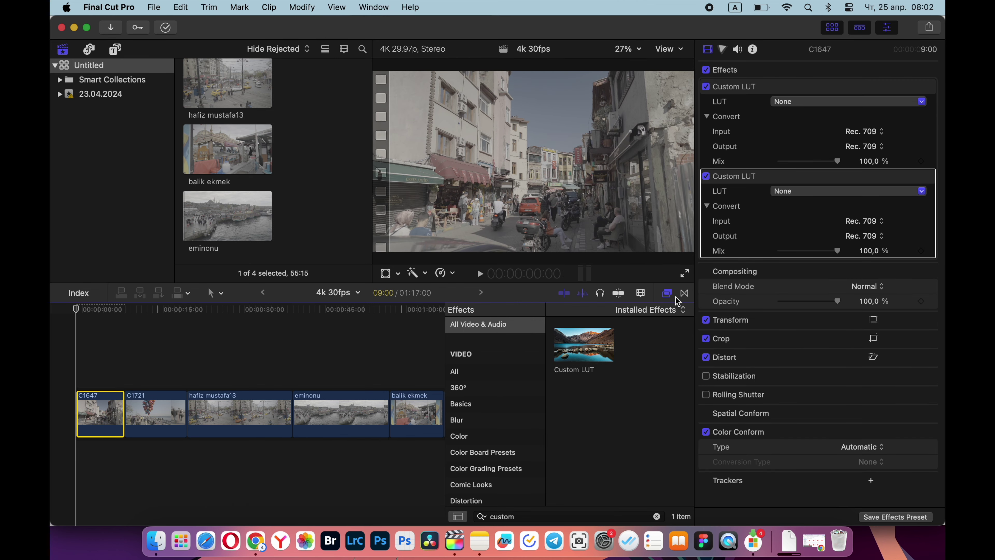
pyautogui.click(667, 293)
# - Set the first Custom LUT to SLOG 3 S GAMMUT 3 CINE_REC709 and the second to Sony III
pyautogui.click(817, 102)
pyautogui.scroll(-5, 670, 451)
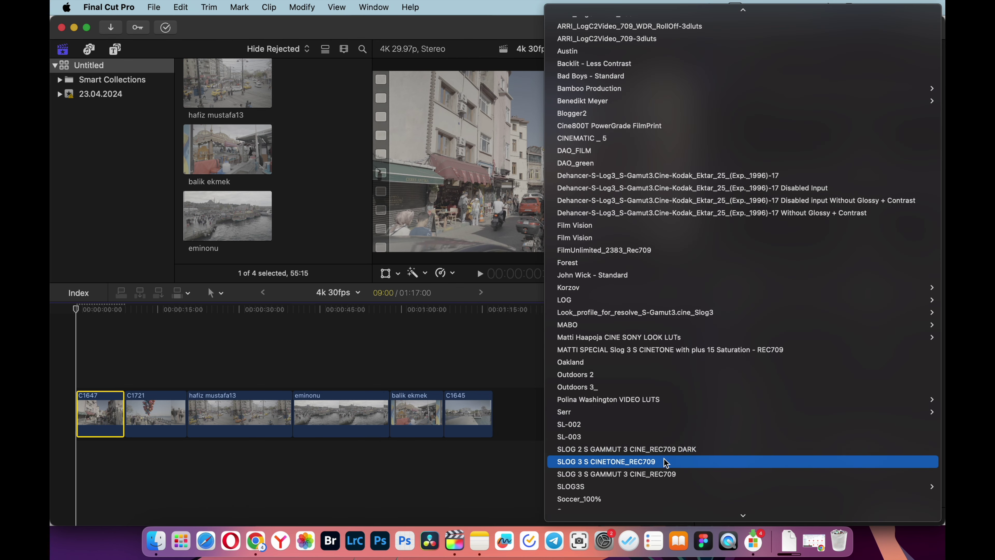
pyautogui.click(660, 474)
pyautogui.click(804, 192)
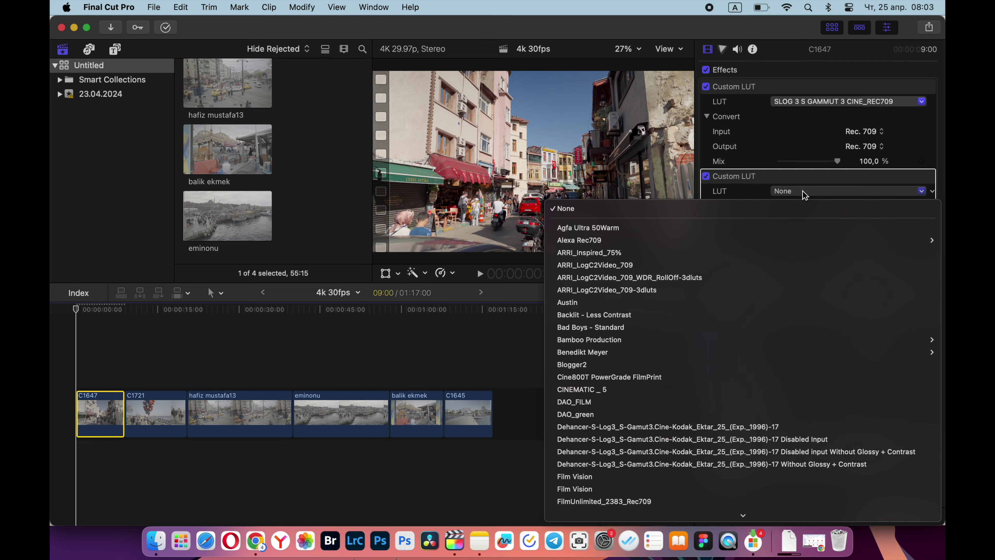
pyautogui.scroll(-10, 756, 391)
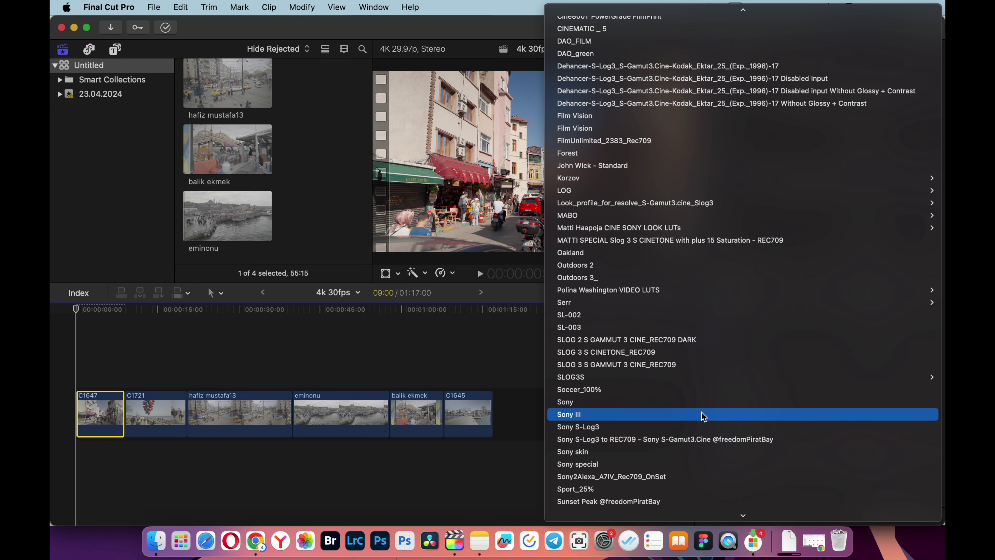
pyautogui.click(703, 416)
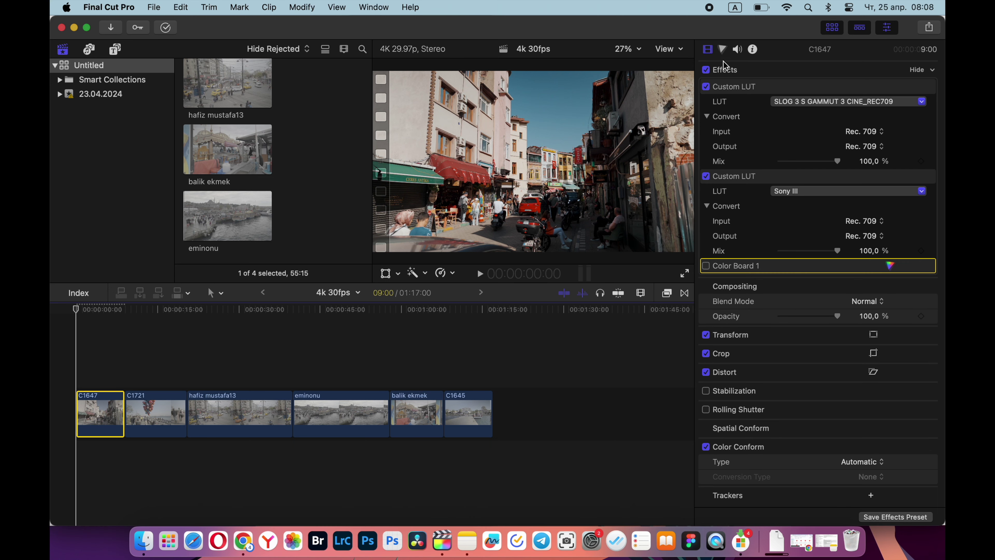
# - In Color Board exposure, lift Shadows to about 29% and pull Highlights down to -32%
pyautogui.click(723, 50)
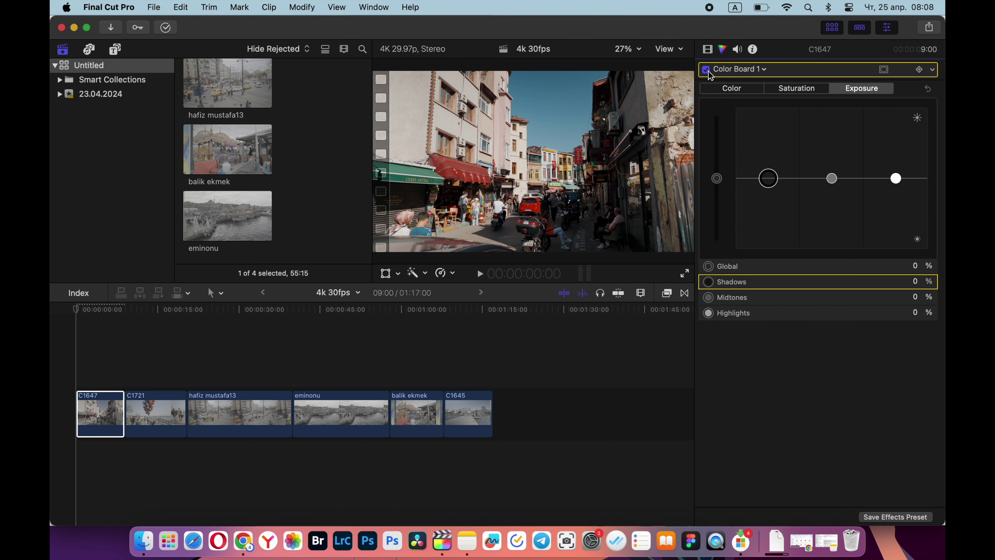
pyautogui.moveTo(768, 181)
pyautogui.mouseDown()
pyautogui.moveTo(762, 146)
pyautogui.moveTo(767, 181)
pyautogui.moveTo(767, 161)
pyautogui.mouseUp()
pyautogui.moveTo(765, 182)
pyautogui.mouseDown()
pyautogui.moveTo(762, 161)
pyautogui.moveTo(763, 177)
pyautogui.mouseUp()
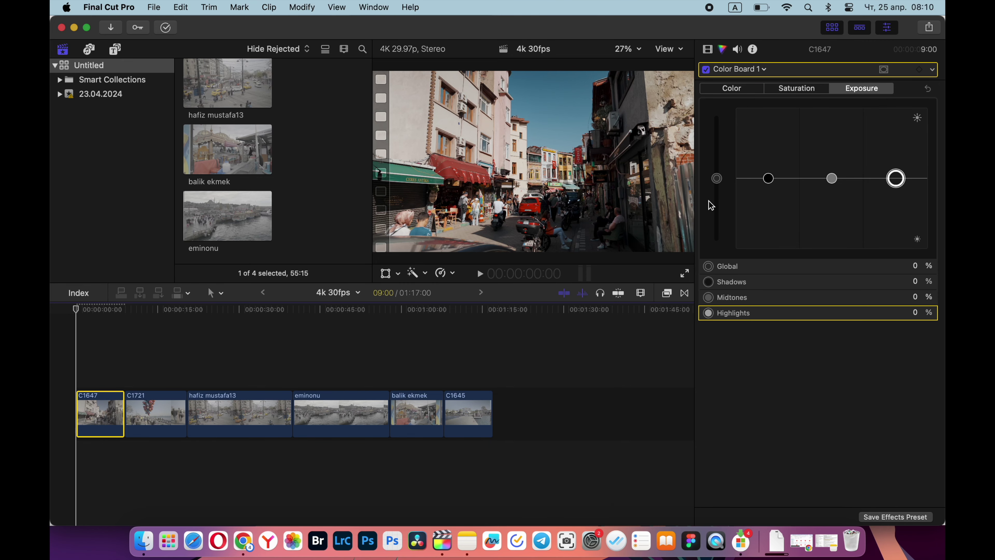
pyautogui.moveTo(889, 181); pyautogui.dragTo(897, 200)
# - Back in the Video inspector, try lowering the Sony III LUT's Mix
pyautogui.press('super+6')
pyautogui.moveTo(833, 249); pyautogui.dragTo(796, 256)
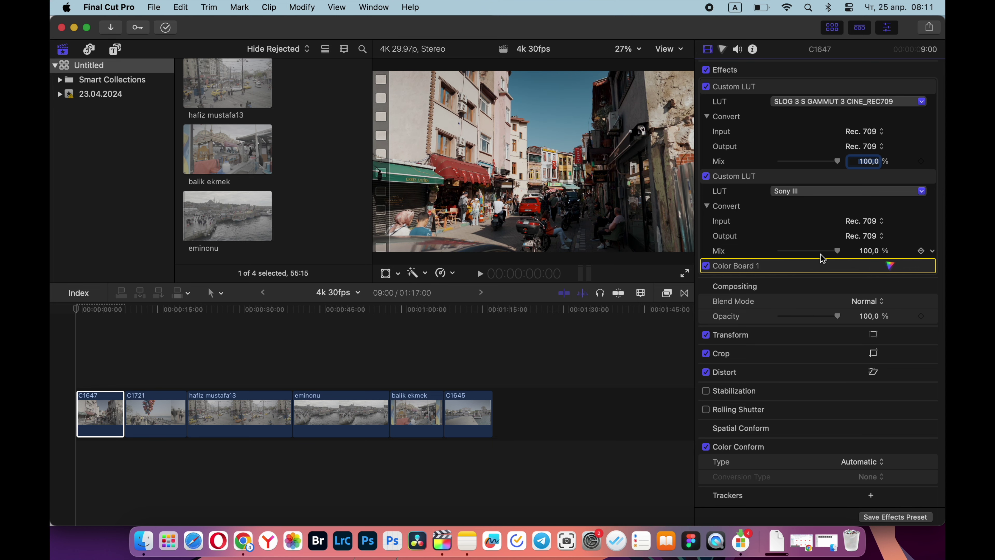
pyautogui.moveTo(822, 259)
pyautogui.mouseDown()
pyautogui.moveTo(805, 255)
pyautogui.moveTo(816, 253)
pyautogui.mouseUp()
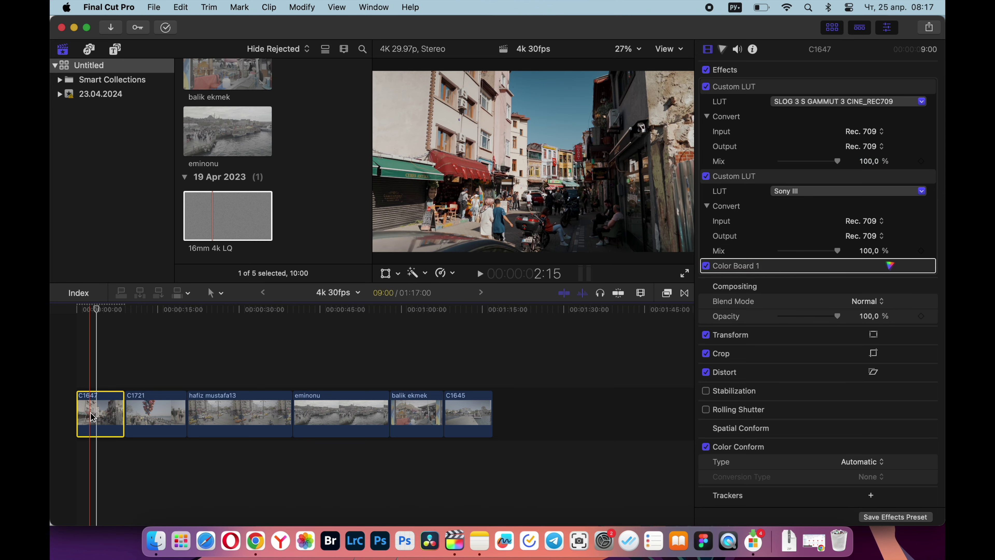
# - Connect 16mm 4k LQ above C1647 with Soft Light blending and scrub the opening to preview
pyautogui.moveTo(221, 226); pyautogui.dragTo(77, 372)
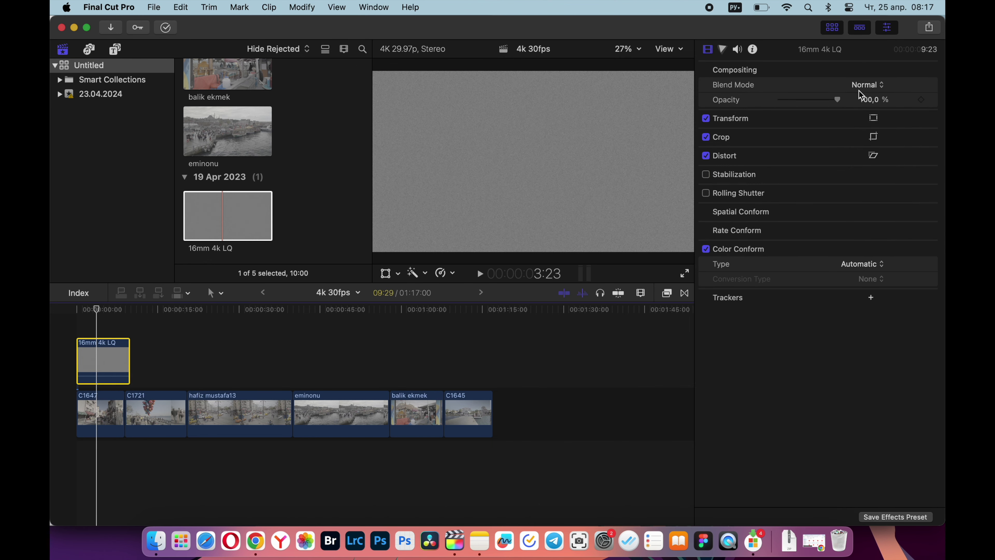
pyautogui.click(864, 86)
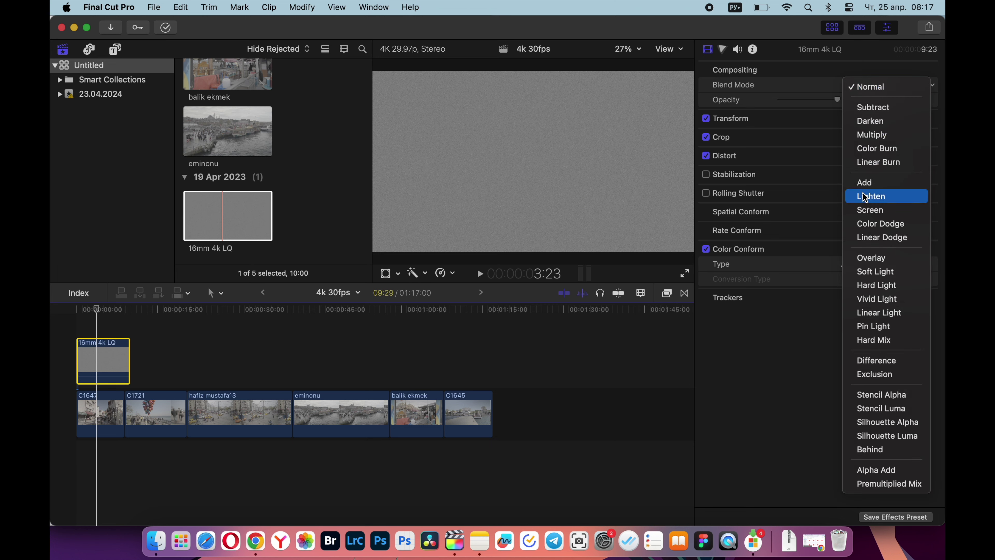
pyautogui.click(875, 271)
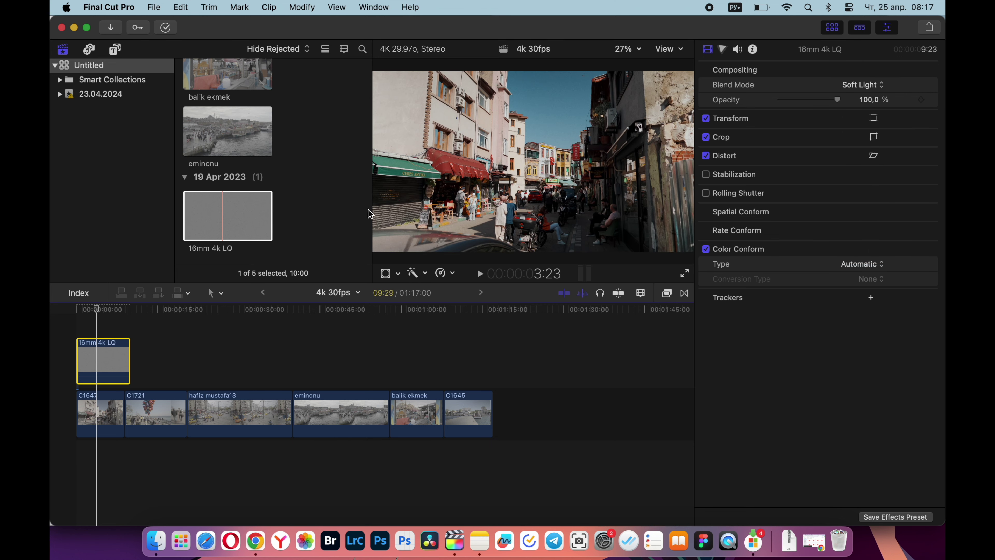
pyautogui.click(99, 310)
pyautogui.moveTo(102, 314); pyautogui.dragTo(121, 315)
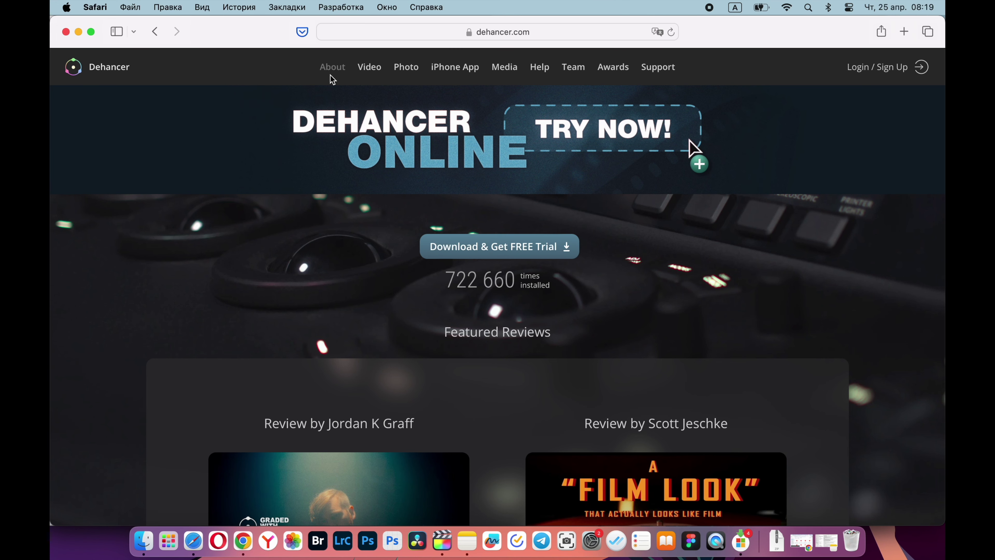
pyautogui.scroll(-7, 342, 299)
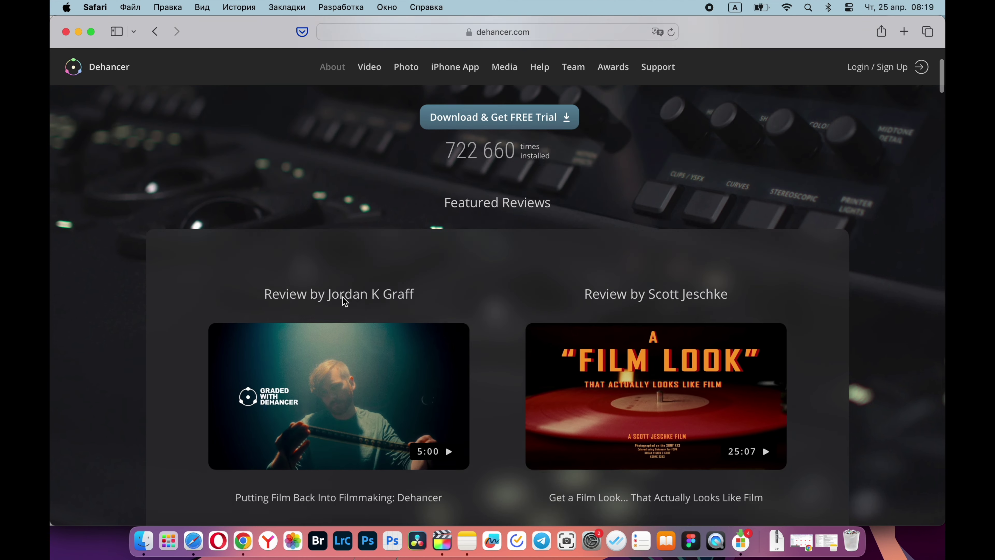
pyautogui.scroll(-13, 343, 302)
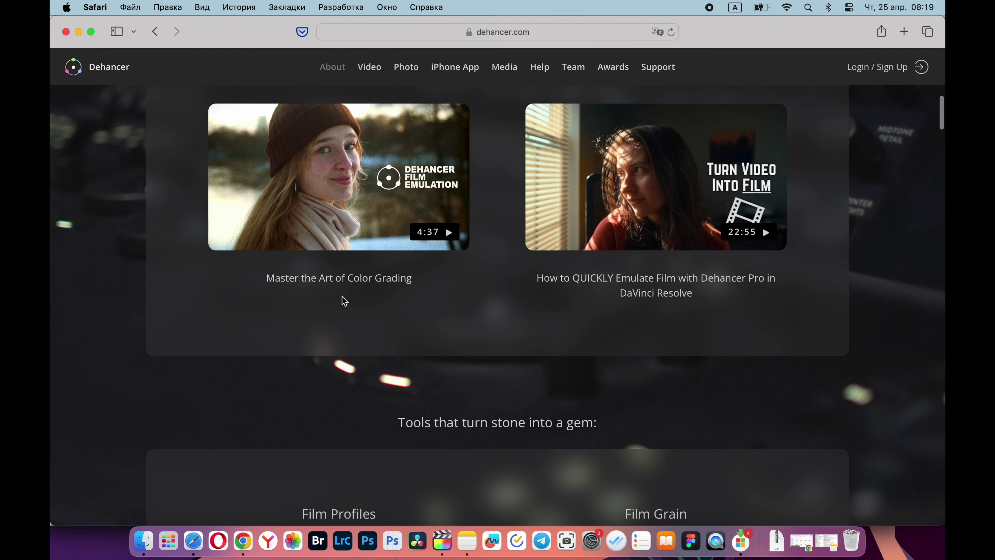
pyautogui.scroll(-11, 344, 301)
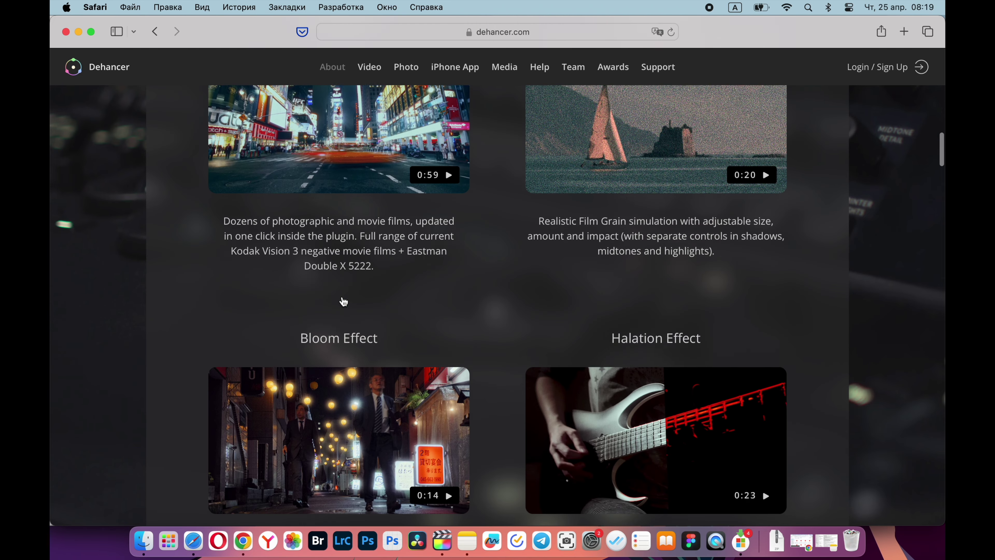
pyautogui.click(370, 67)
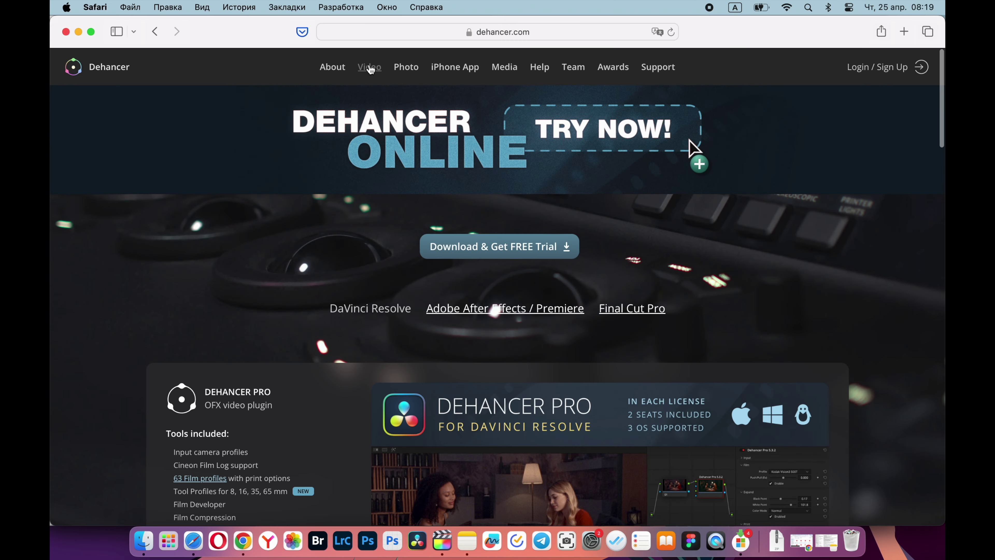
pyautogui.scroll(-3, 365, 282)
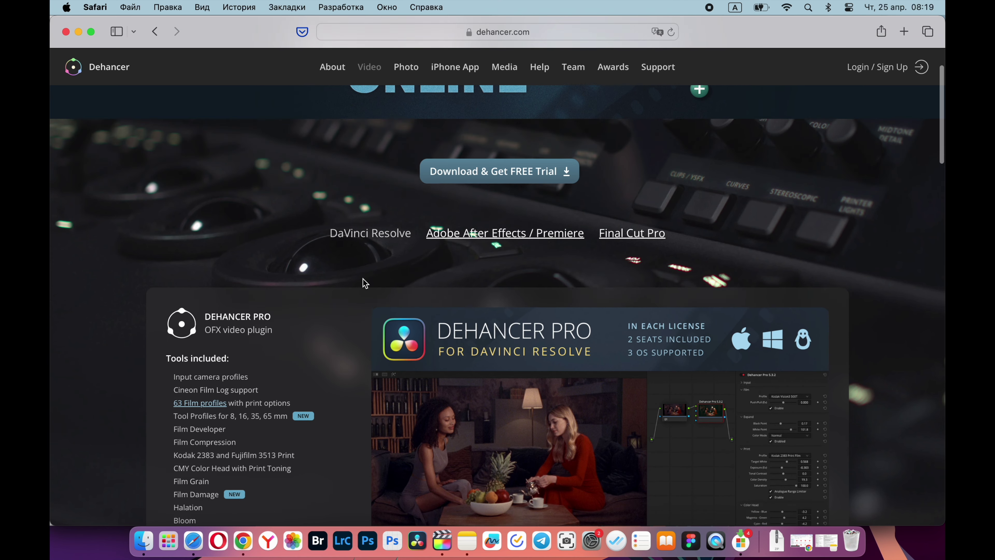
pyautogui.scroll(-3, 365, 283)
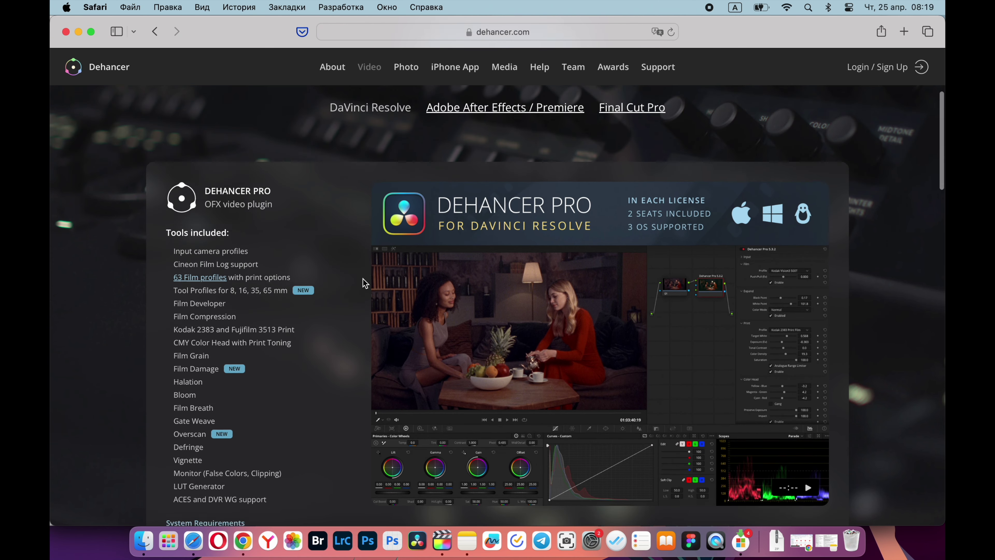
pyautogui.scroll(-5, 365, 283)
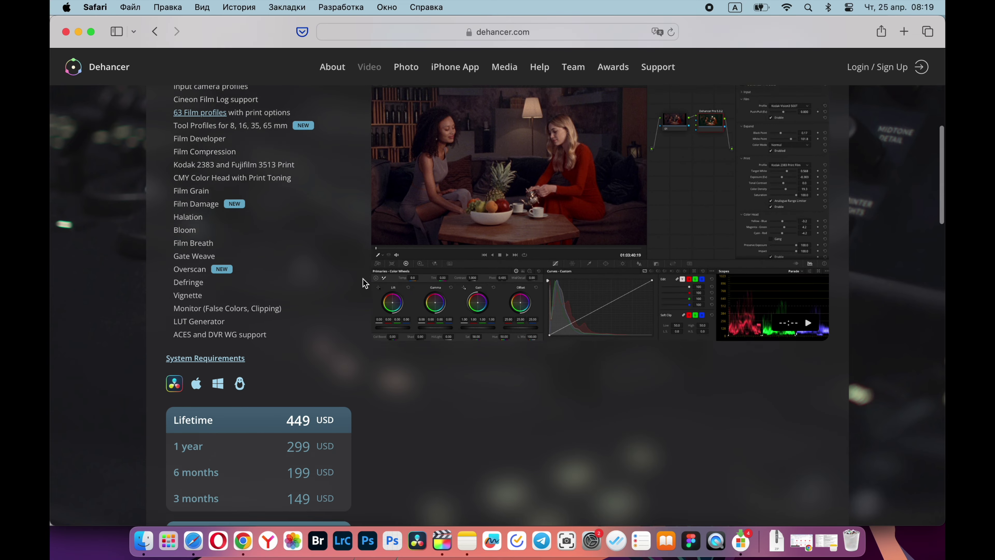
pyautogui.scroll(-8, 364, 283)
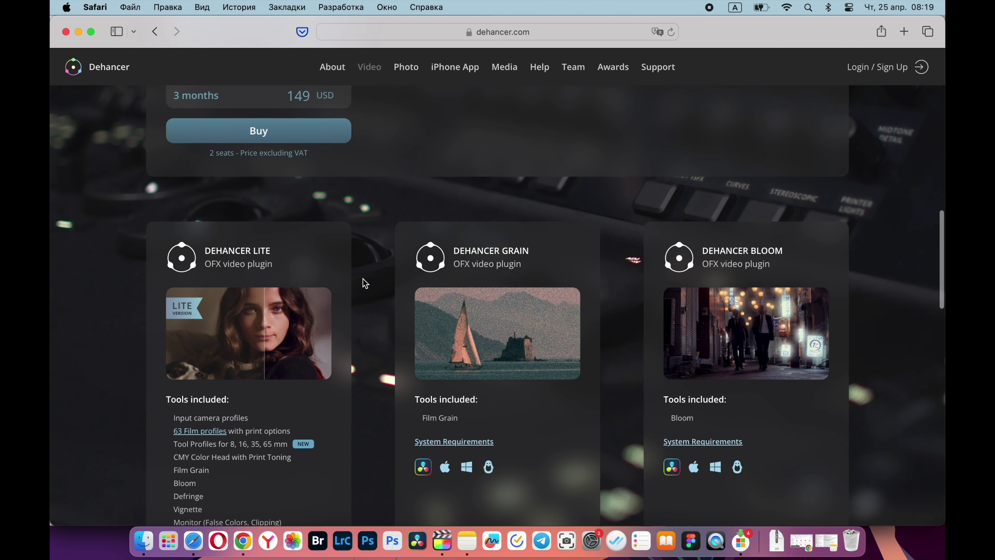
pyautogui.scroll(-3, 364, 283)
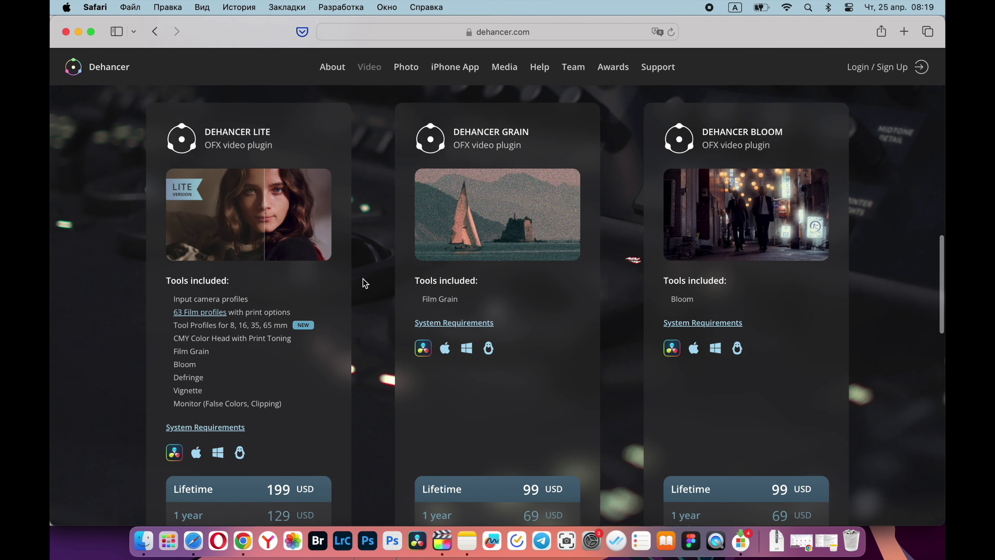
pyautogui.scroll(-4, 364, 283)
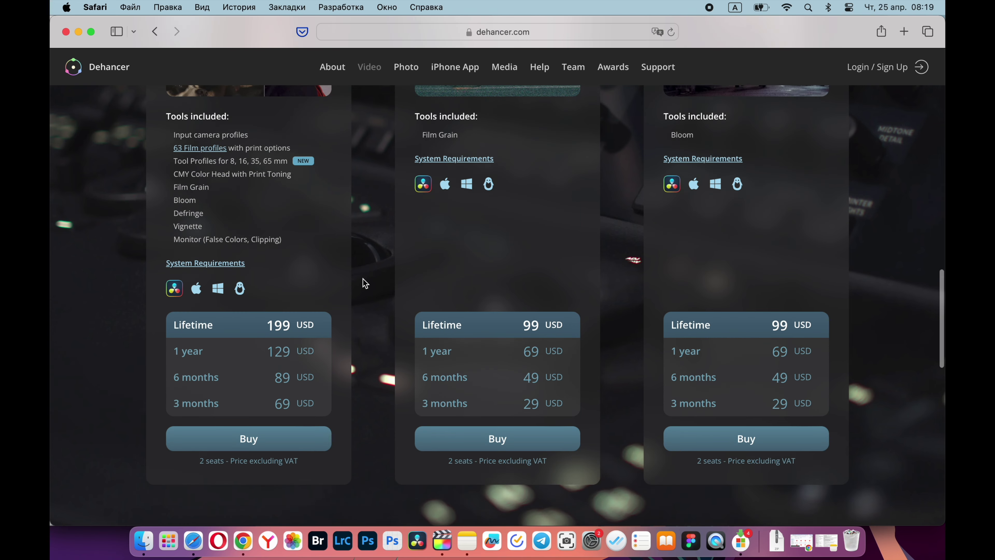
pyautogui.scroll(-5, 364, 283)
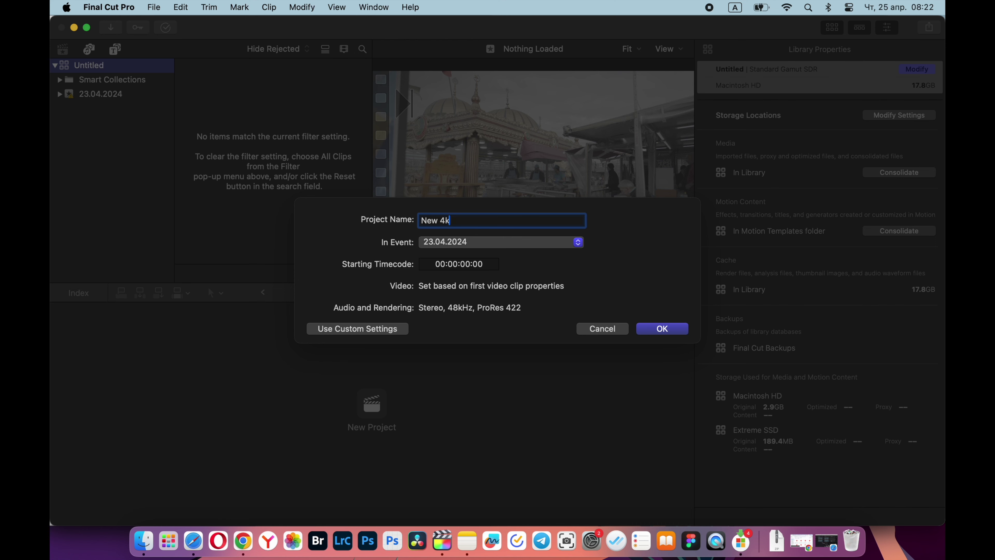
# - Create the New 4k 30 fps project and place the six Istanbul clips in its timeline
pyautogui.click(679, 332)
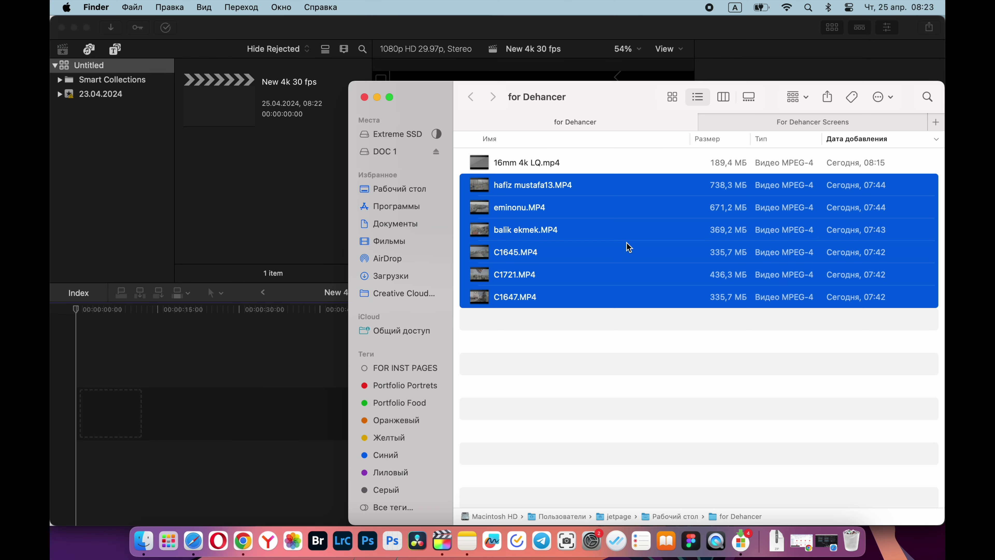
pyautogui.moveTo(628, 244); pyautogui.dragTo(239, 410)
pyautogui.click(277, 356)
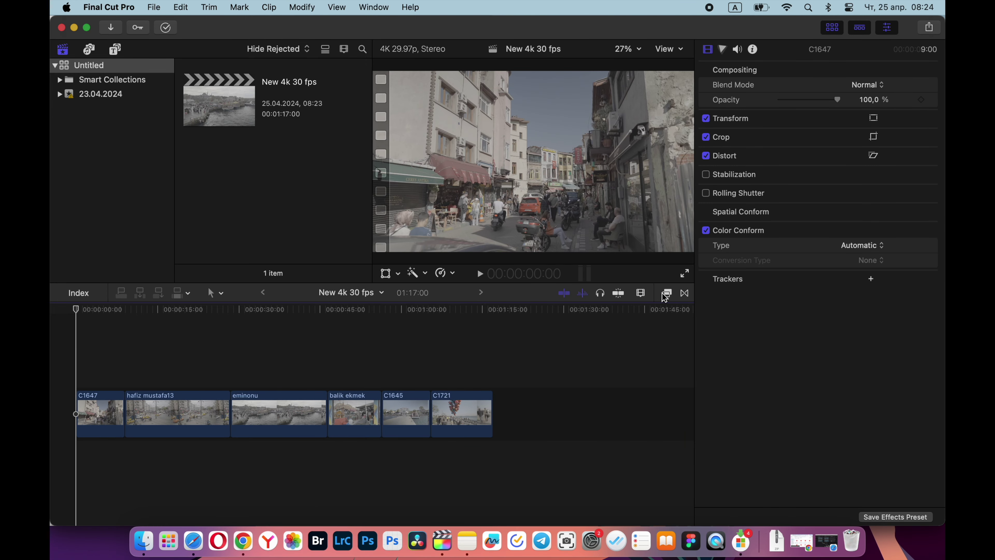
# - Apply Dehancer Pro v7 to C1647 from a 'deha' effects search and set Source to Choose Camera
pyautogui.click(666, 294)
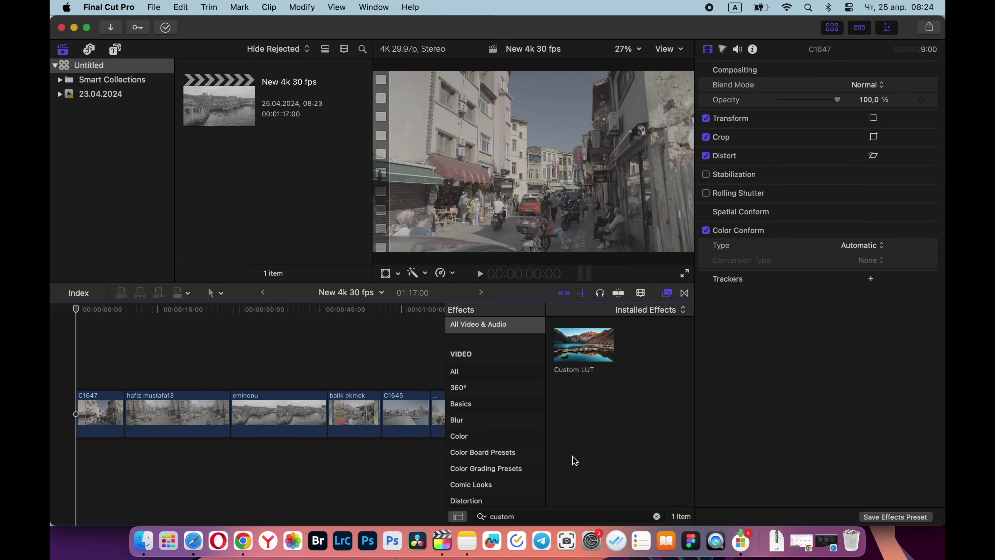
pyautogui.doubleClick(508, 517)
pyautogui.write('dehan')
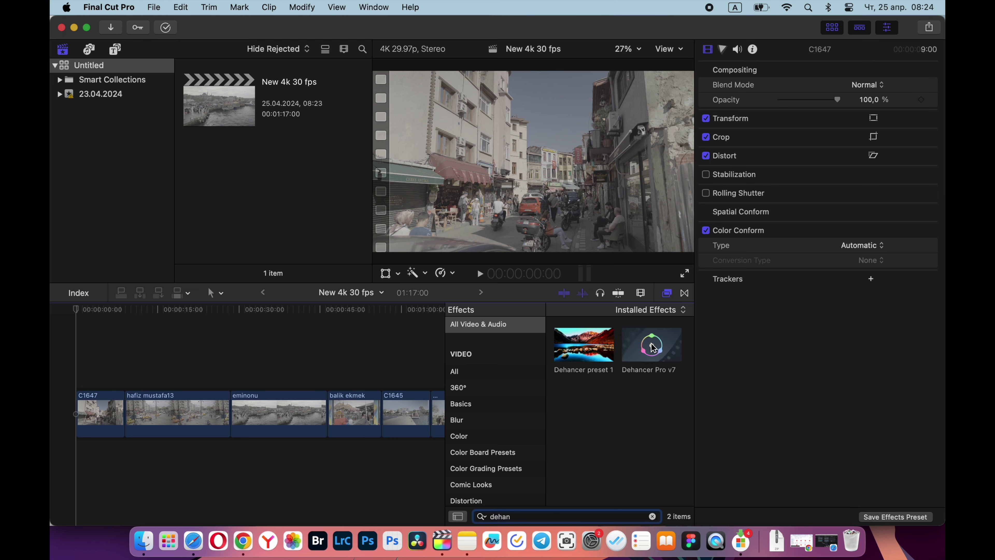
pyautogui.doubleClick(652, 347)
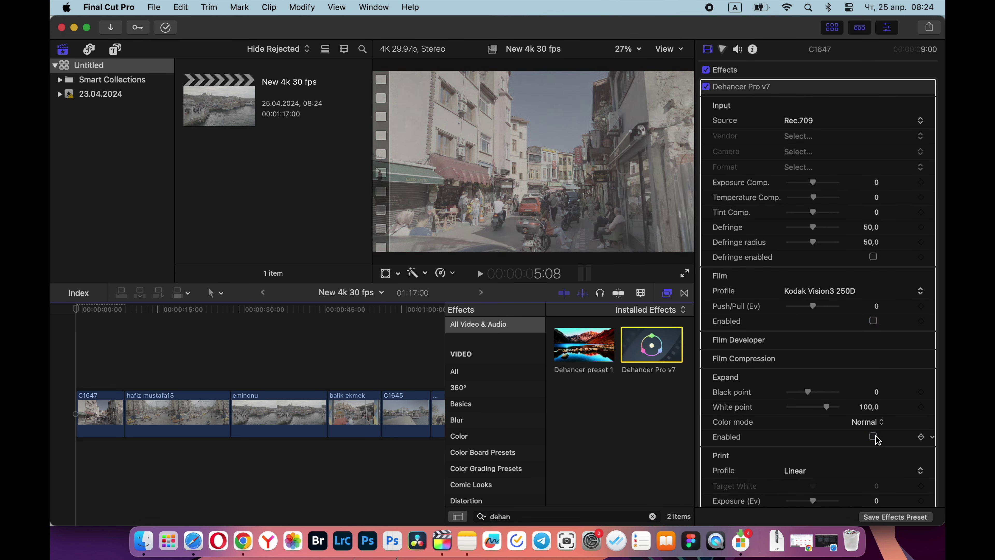
pyautogui.scroll(-15, 877, 421)
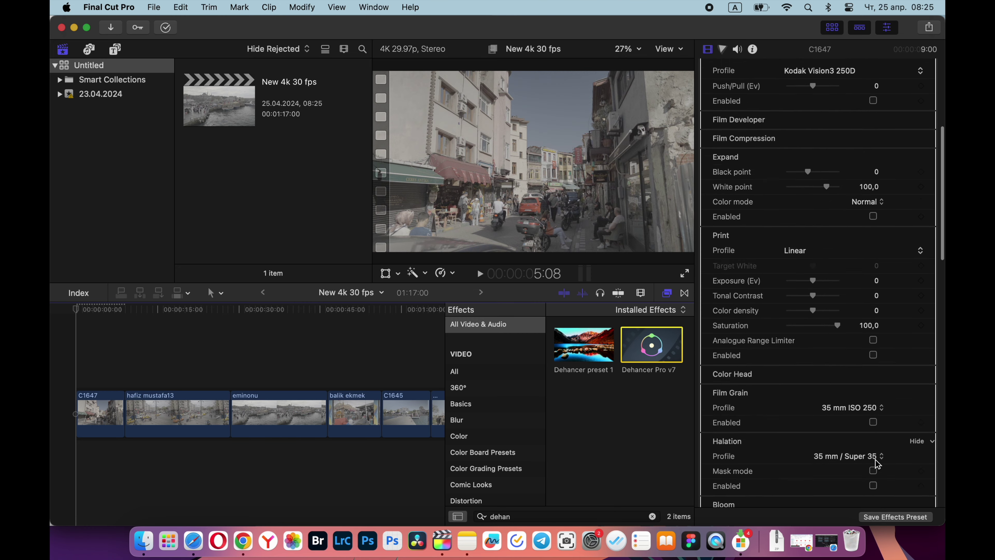
pyautogui.scroll(-5, 868, 414)
pyautogui.scroll(-3, 873, 338)
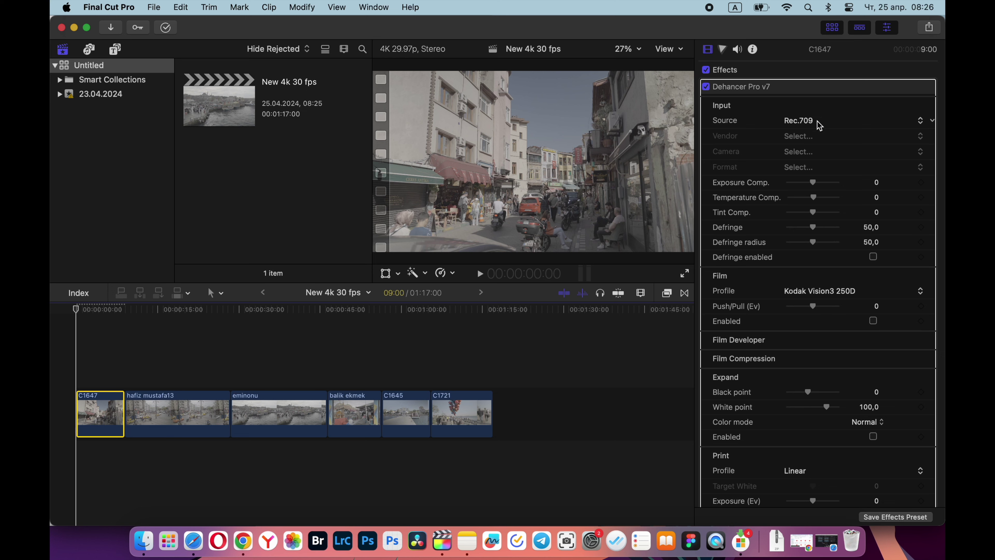
pyautogui.click(820, 125)
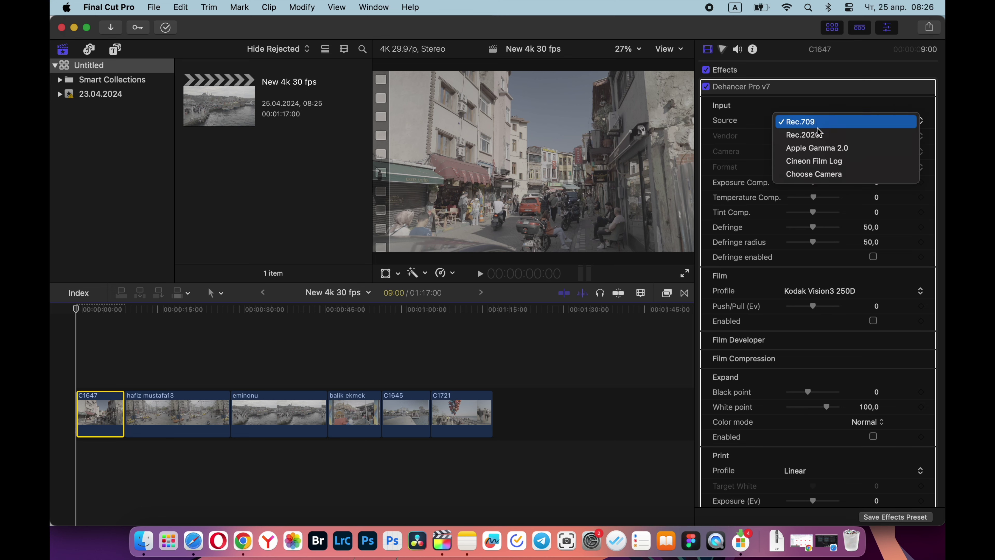
pyautogui.click(814, 175)
pyautogui.click(809, 137)
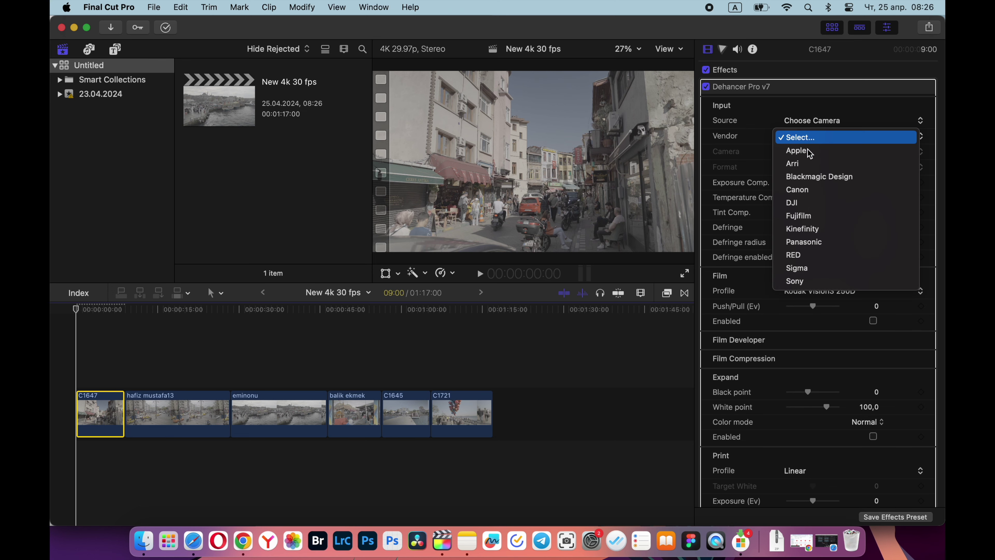
# - Set Dehancer's input to Sony Alpha 7 IV, S-Log3 S-Gamut3.Cine, and arrange the comparison screenshot
pyautogui.click(805, 283)
pyautogui.click(809, 153)
pyautogui.click(804, 231)
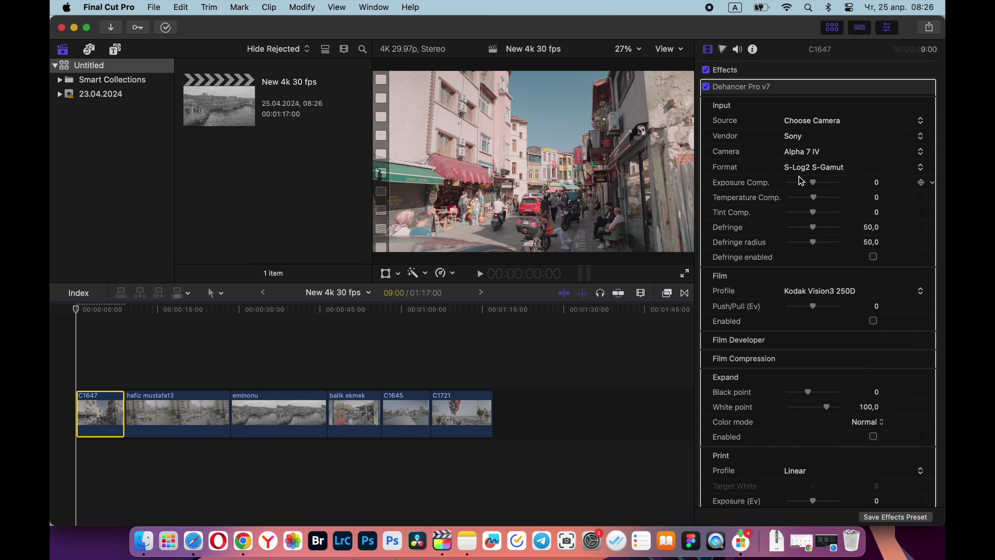
pyautogui.click(795, 167)
pyautogui.click(803, 195)
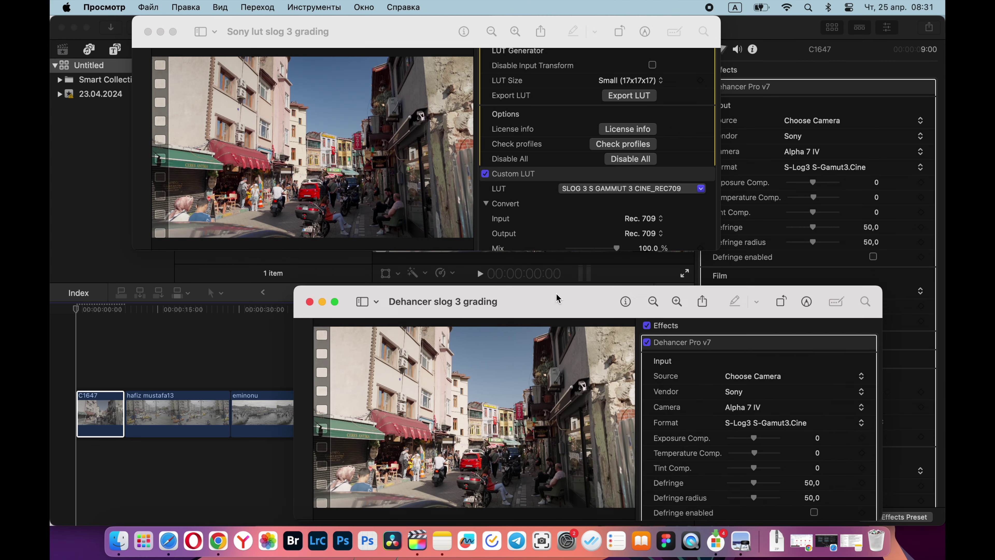
pyautogui.moveTo(477, 267); pyautogui.dragTo(417, 248)
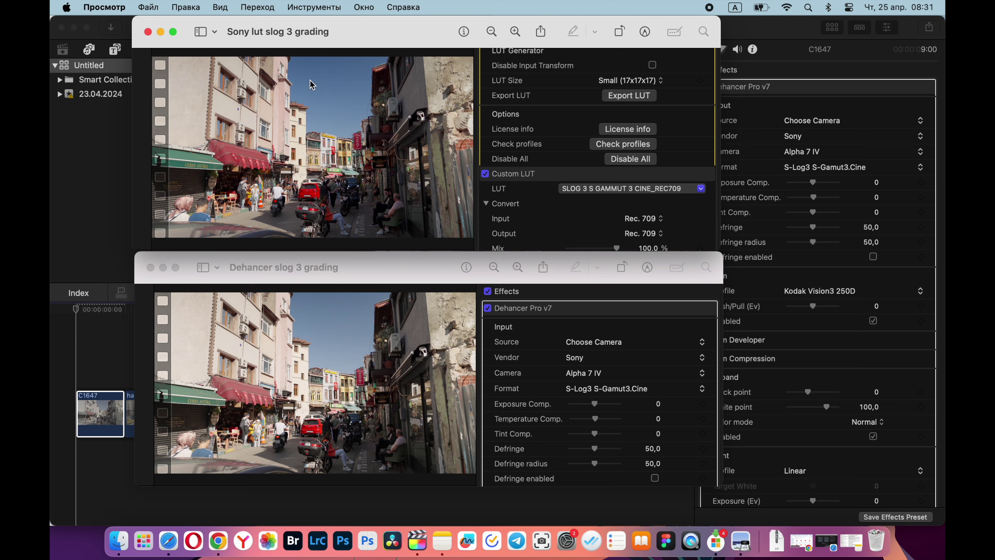
pyautogui.click(355, 267)
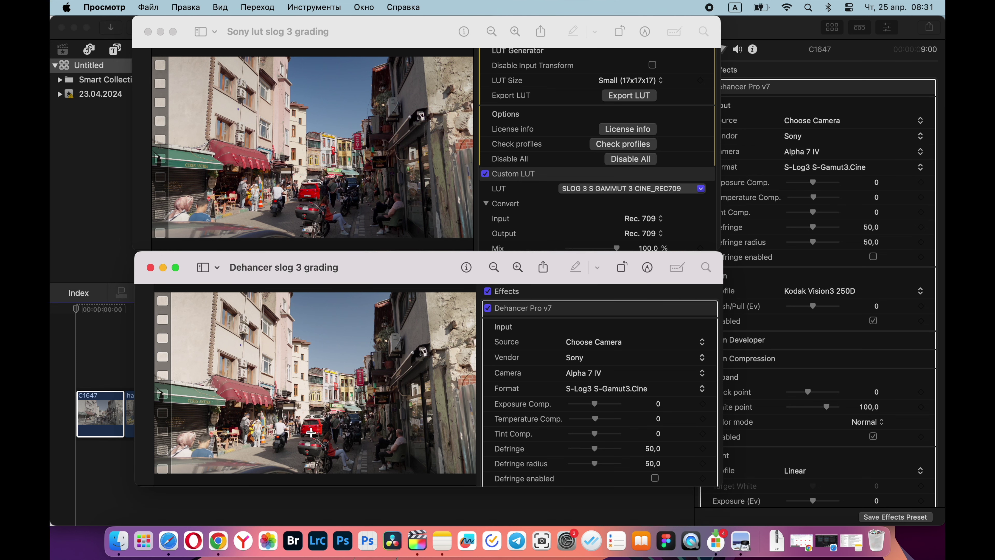
pyautogui.click(305, 198)
pyautogui.click(306, 426)
pyautogui.click(304, 184)
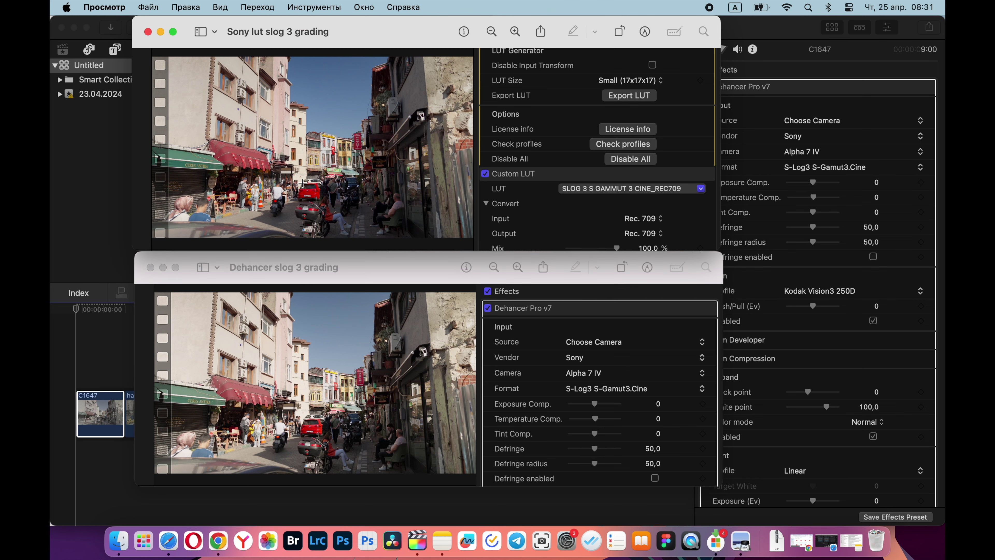
pyautogui.click(331, 380)
pyautogui.click(327, 142)
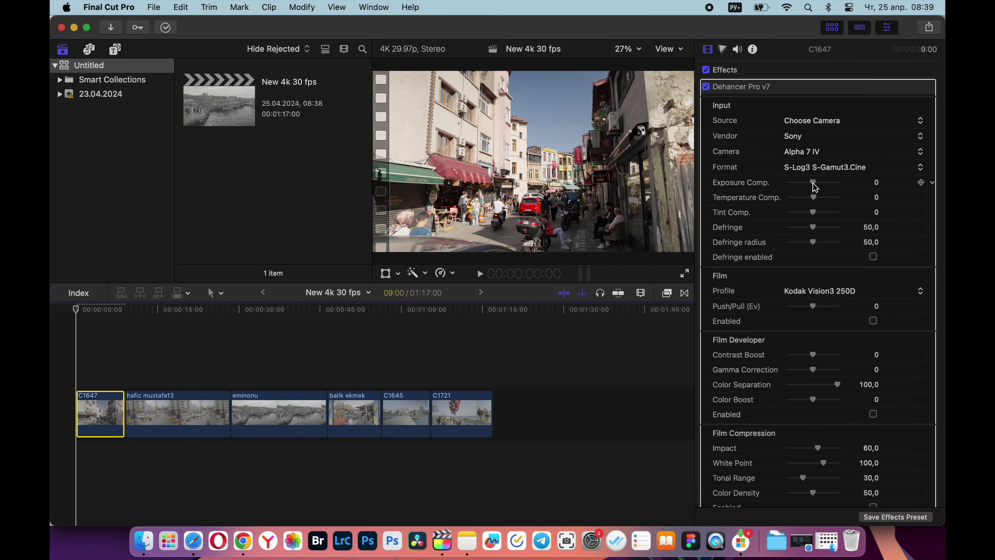
pyautogui.moveTo(816, 183); pyautogui.dragTo(810, 186)
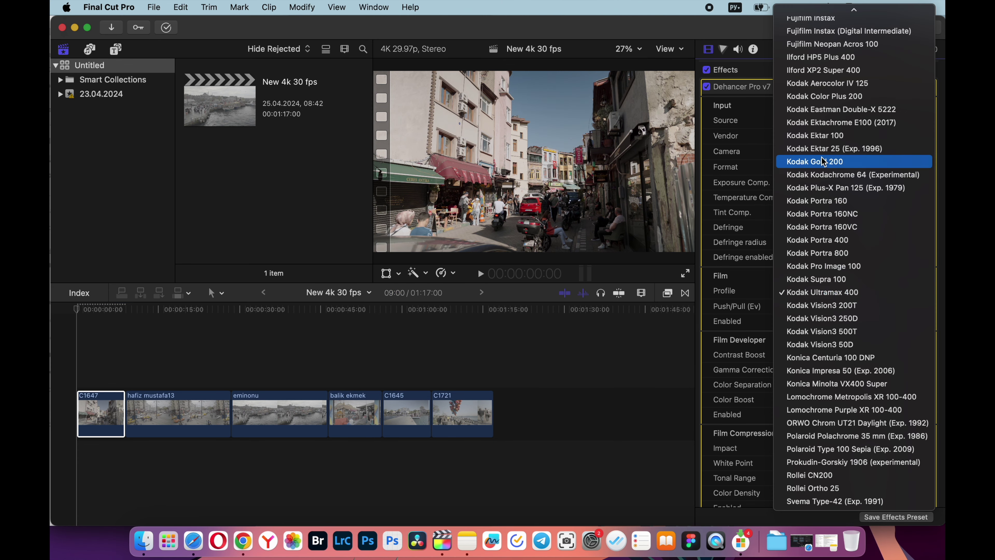
# - Choose Kodak Ektar 25 film stock and tune Push/Pull, Contrast Boost, Gamma and Color Boost to 23
pyautogui.click(823, 149)
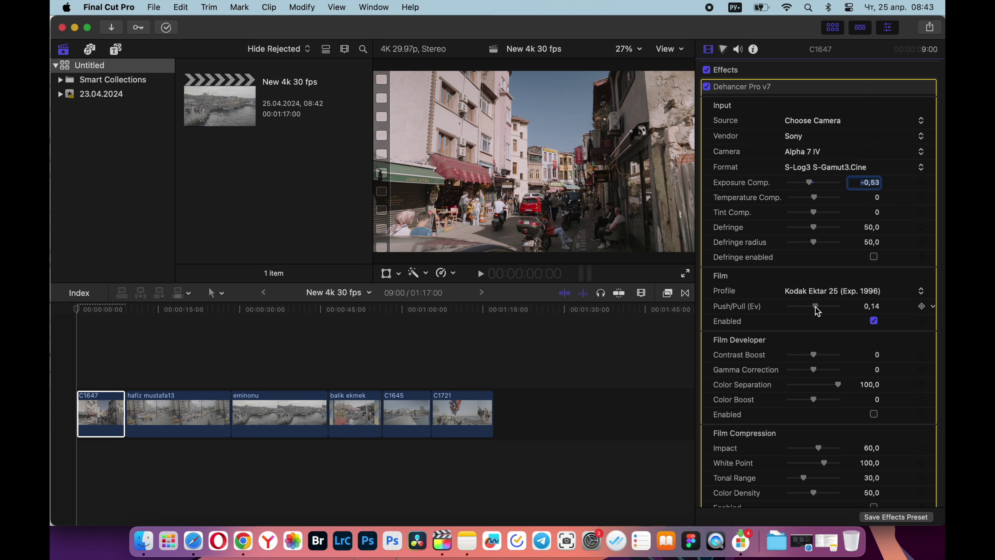
pyautogui.moveTo(817, 310)
pyautogui.mouseDown()
pyautogui.moveTo(833, 310)
pyautogui.moveTo(800, 310)
pyautogui.moveTo(816, 310)
pyautogui.mouseUp()
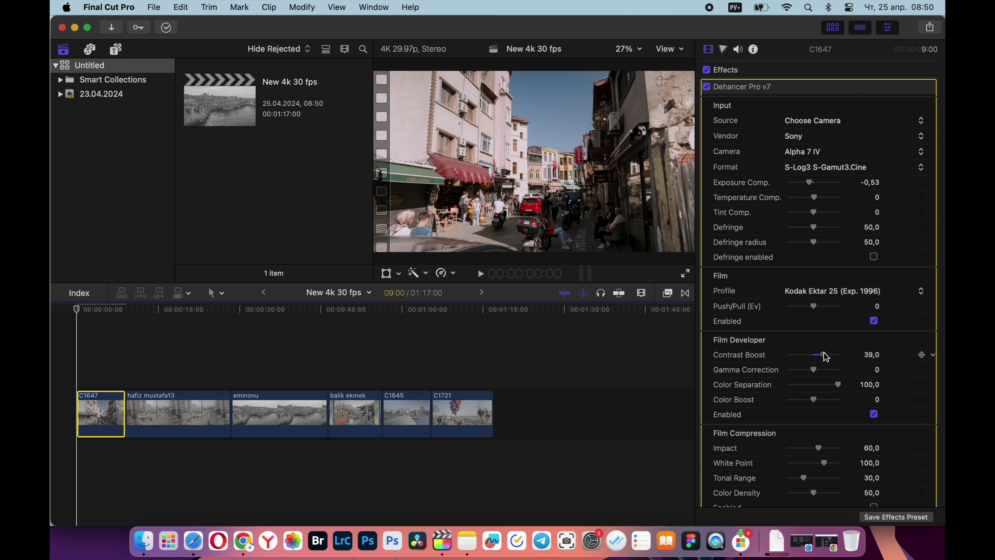
pyautogui.moveTo(826, 356); pyautogui.dragTo(795, 373)
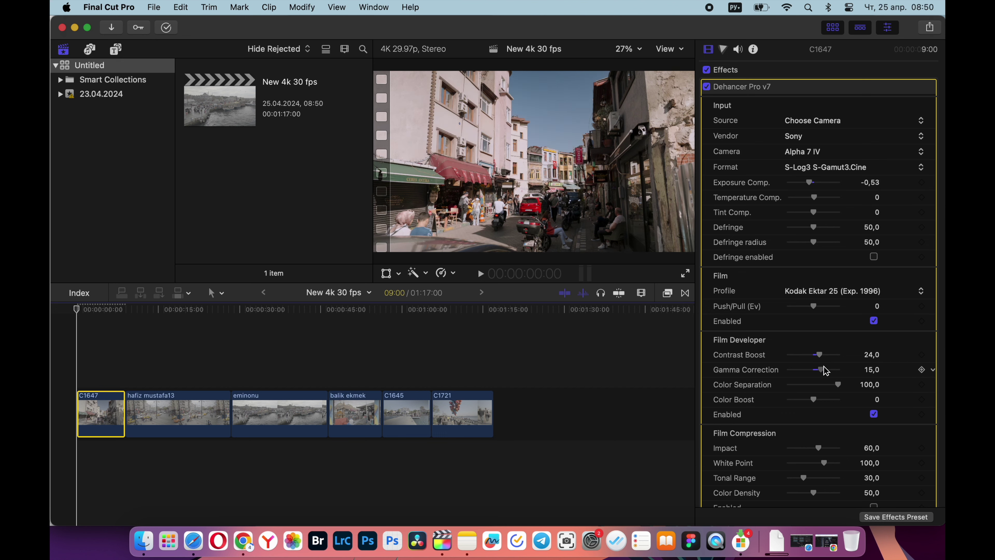
pyautogui.moveTo(814, 399)
pyautogui.mouseDown()
pyautogui.moveTo(850, 399)
pyautogui.moveTo(819, 400)
pyautogui.mouseUp()
# - Raise compression Impact to 73, lower White Point and lift the Expand black point
pyautogui.scroll(-5, 817, 369)
pyautogui.moveTo(817, 336)
pyautogui.mouseDown()
pyautogui.moveTo(781, 339)
pyautogui.moveTo(826, 338)
pyautogui.mouseUp()
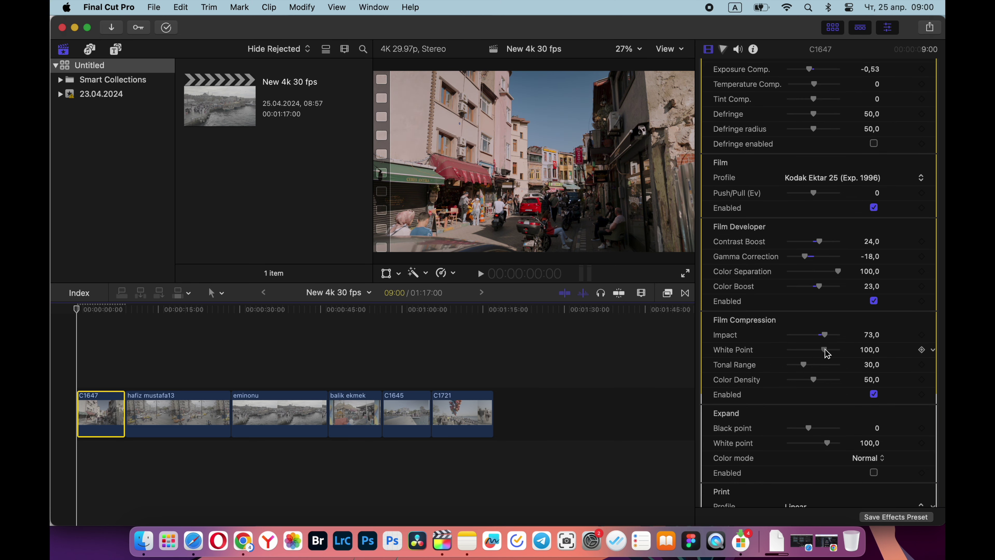
pyautogui.moveTo(826, 349); pyautogui.dragTo(804, 355)
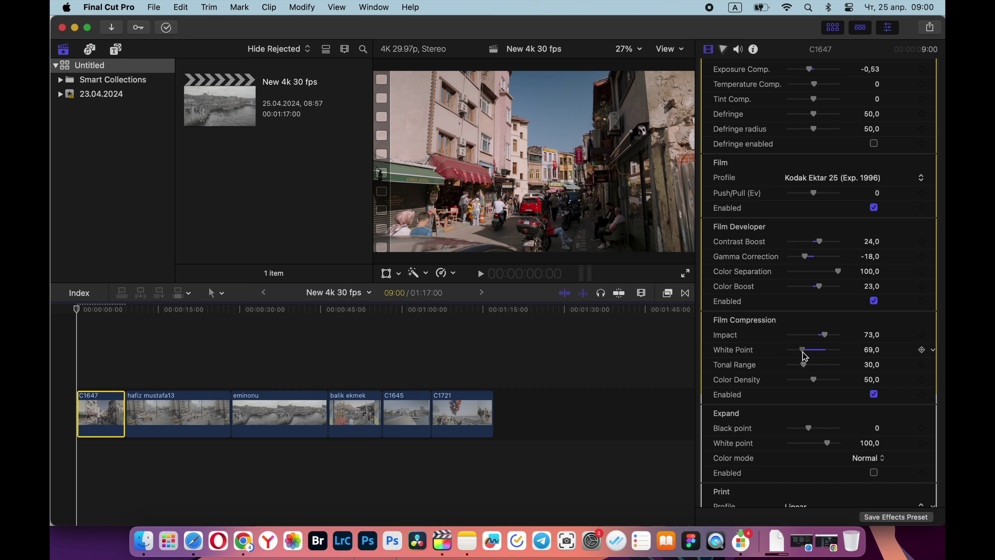
pyautogui.moveTo(808, 428); pyautogui.dragTo(825, 446)
# - Settle on Kodak Endura Glossy Paper as print profile with exposure 1,3 and added contrast
pyautogui.scroll(-5, 794, 331)
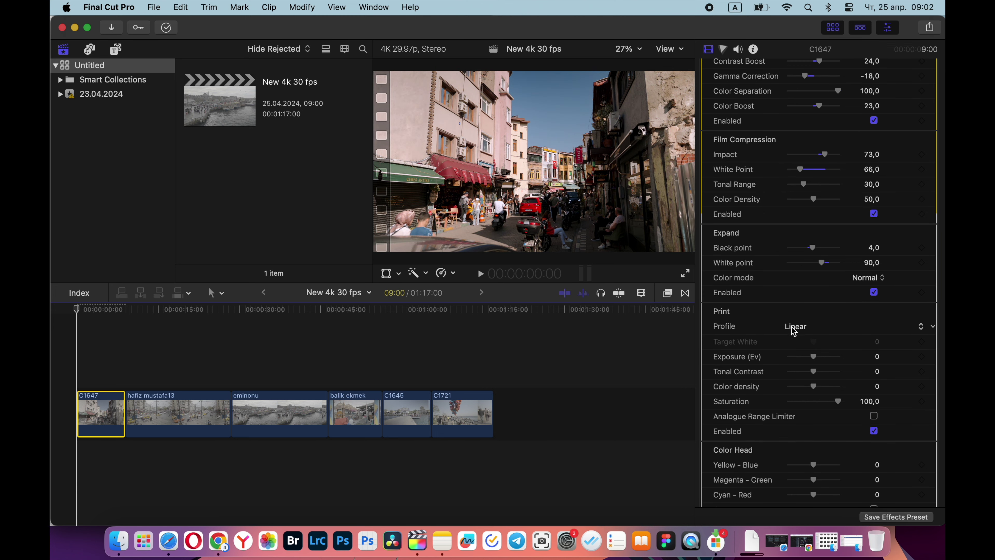
pyautogui.click(793, 330)
pyautogui.click(798, 340)
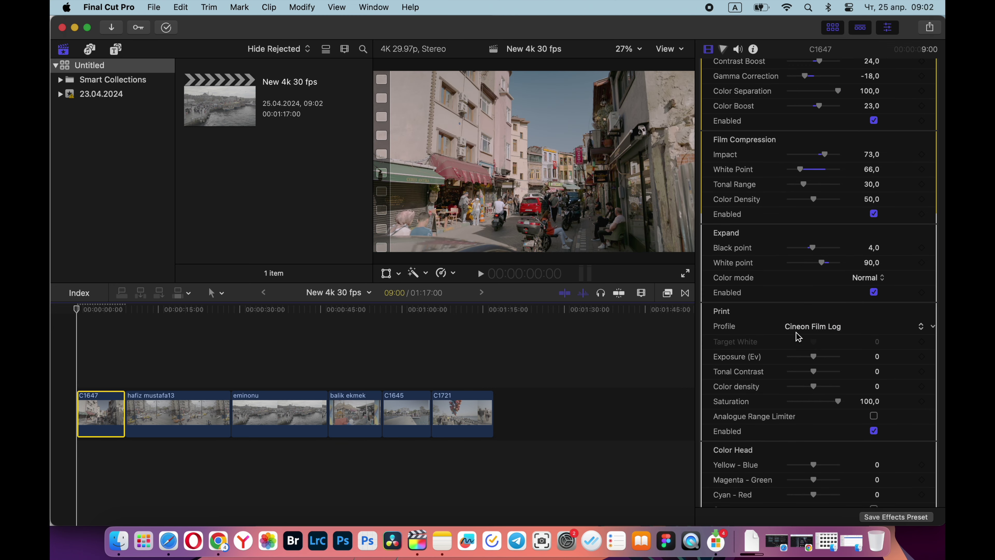
pyautogui.click(798, 337)
pyautogui.click(799, 340)
pyautogui.click(799, 340)
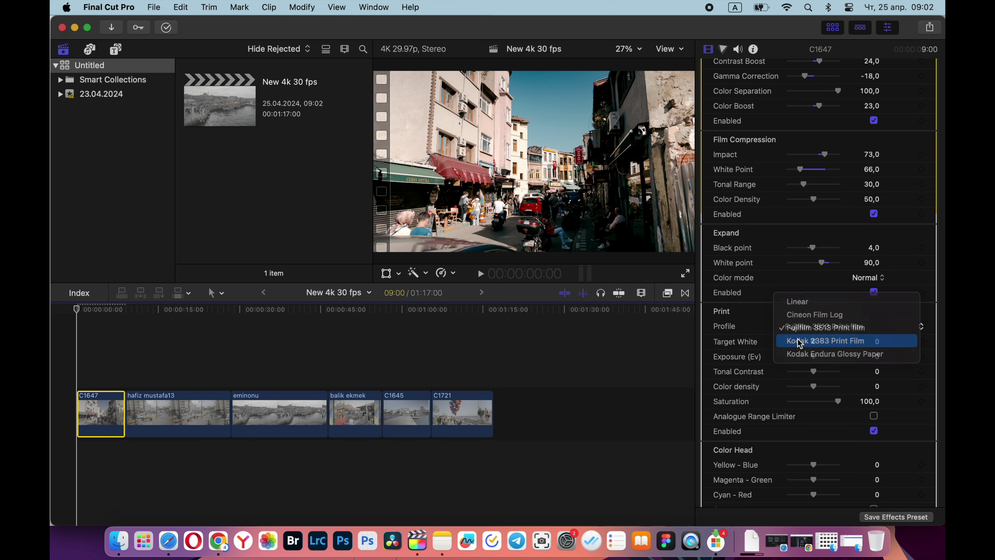
pyautogui.click(800, 342)
pyautogui.click(800, 329)
pyautogui.click(802, 341)
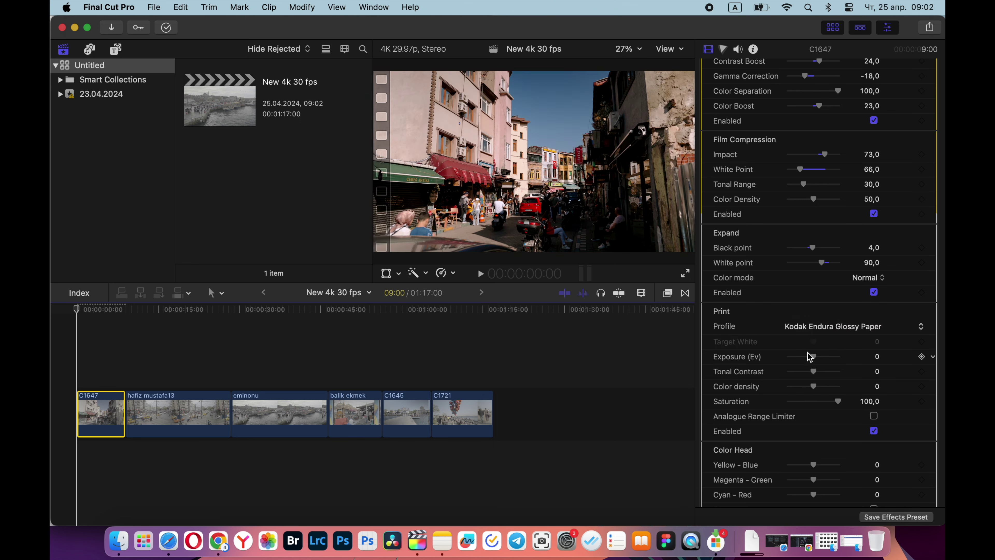
pyautogui.moveTo(811, 357); pyautogui.dragTo(825, 389)
pyautogui.scroll(-5, 842, 365)
pyautogui.click(873, 278)
# - Enable film grain with the 35 mm ISO 500 profile
pyautogui.click(874, 346)
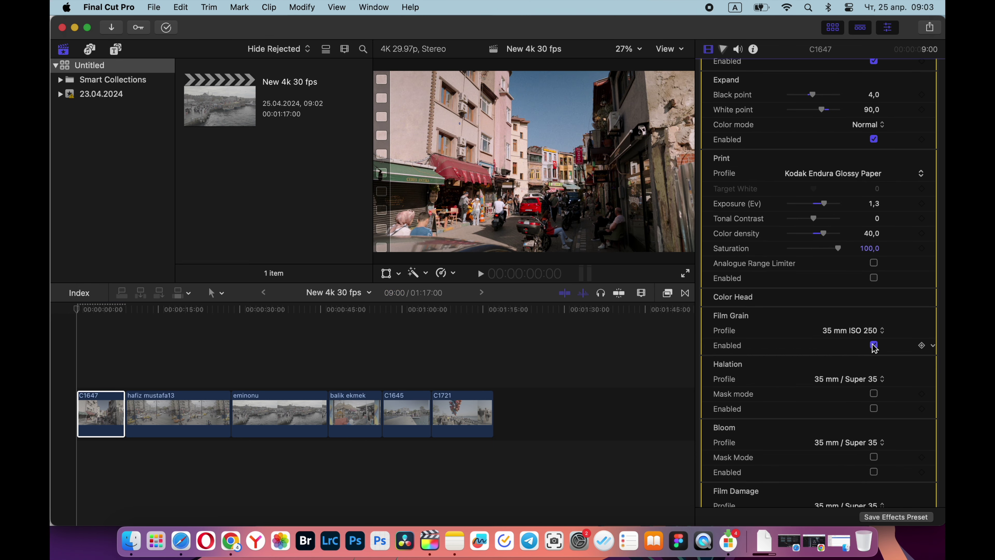
pyautogui.click(862, 331)
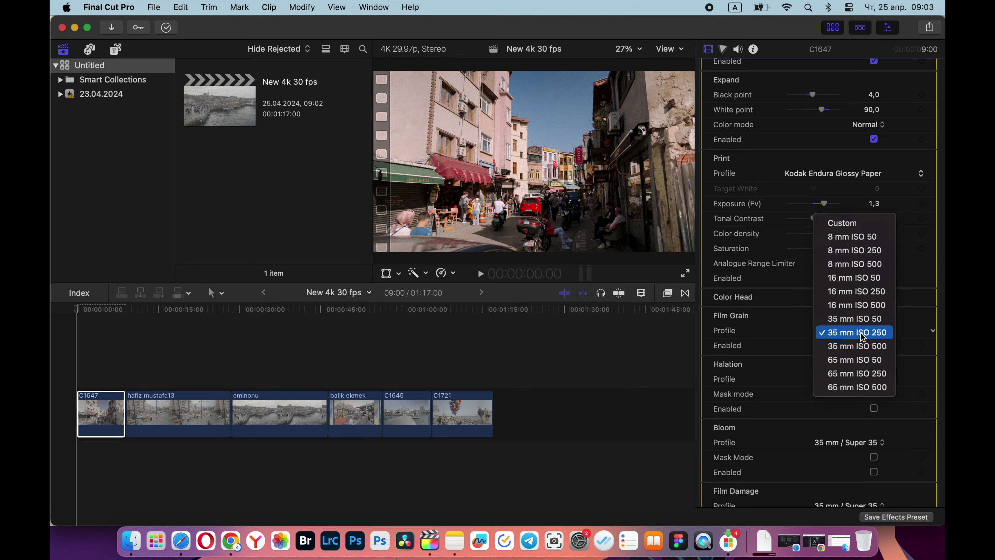
pyautogui.click(854, 387)
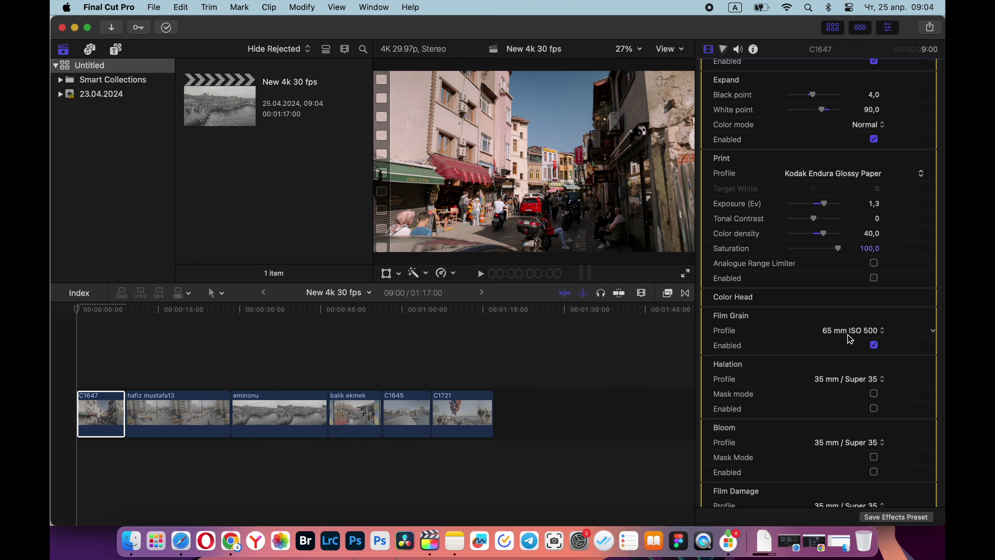
pyautogui.click(849, 333)
pyautogui.click(858, 288)
# - Set halation to 8 mm / Super 8 No Remjet and enable bloom with the 16 mm / Super 16 profile
pyautogui.click(870, 379)
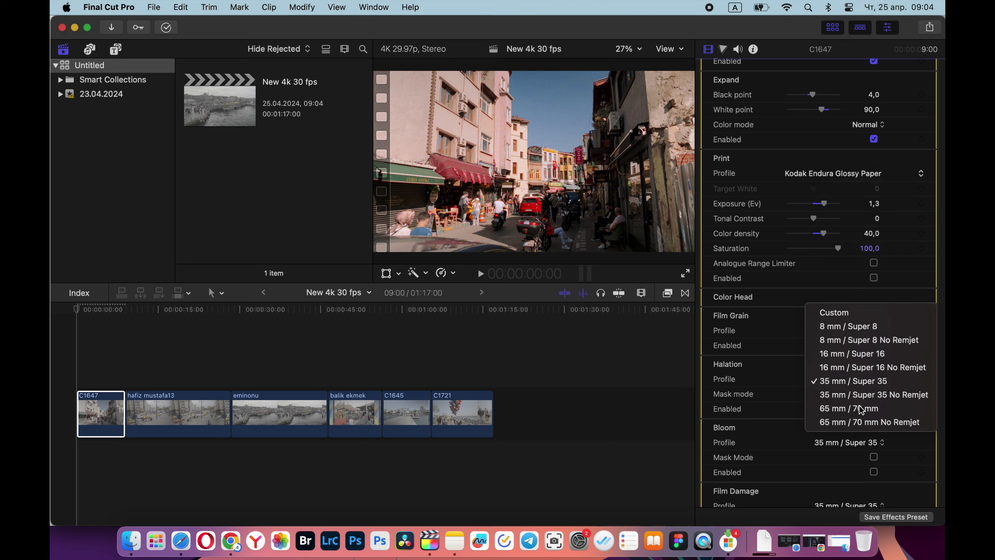
pyautogui.click(861, 409)
pyautogui.click(860, 379)
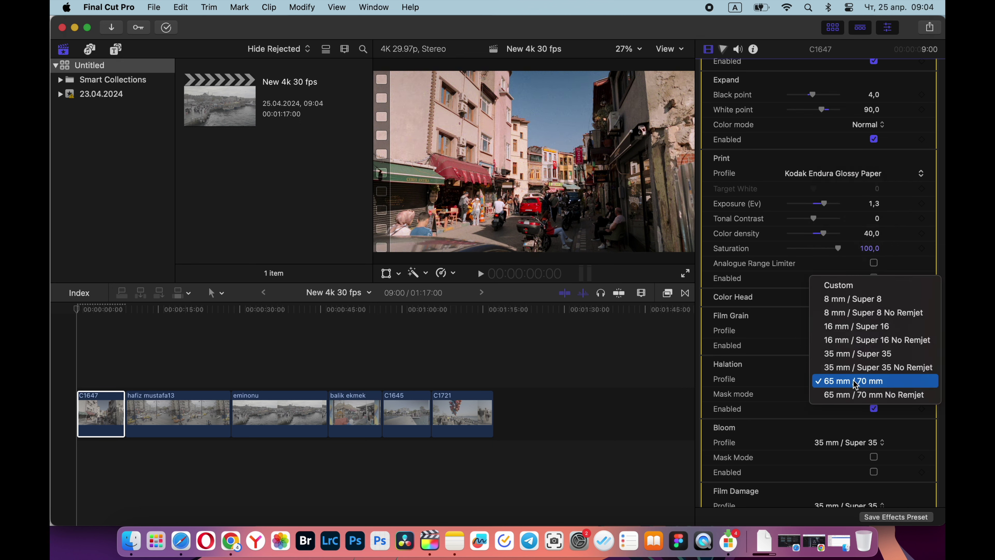
pyautogui.click(848, 312)
pyautogui.click(874, 472)
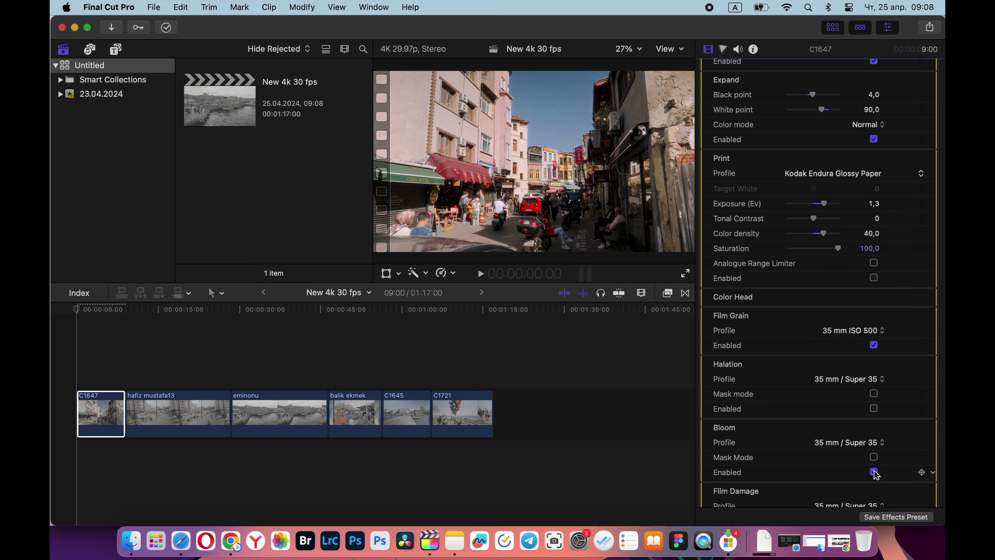
pyautogui.click(863, 442)
pyautogui.click(863, 420)
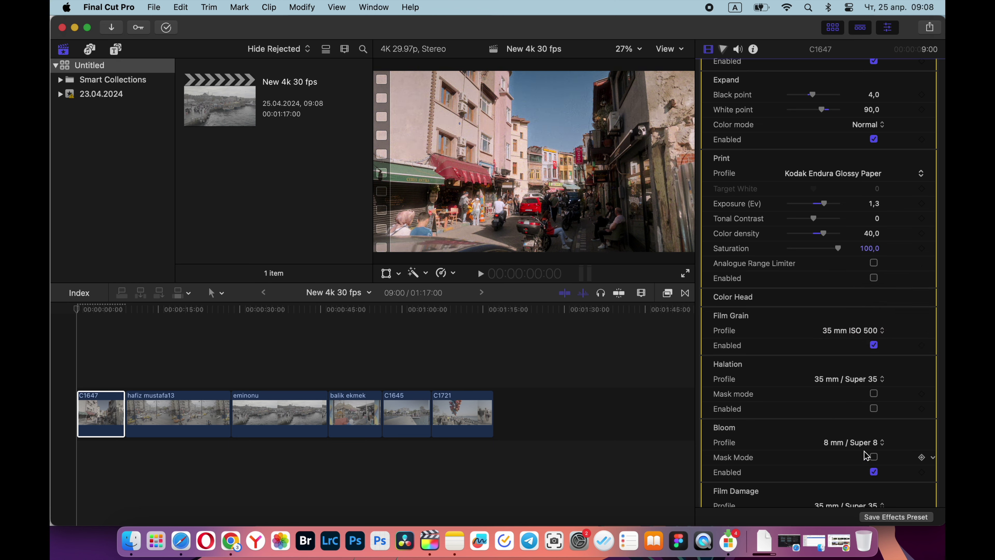
pyautogui.click(862, 442)
pyautogui.click(863, 459)
pyautogui.click(856, 380)
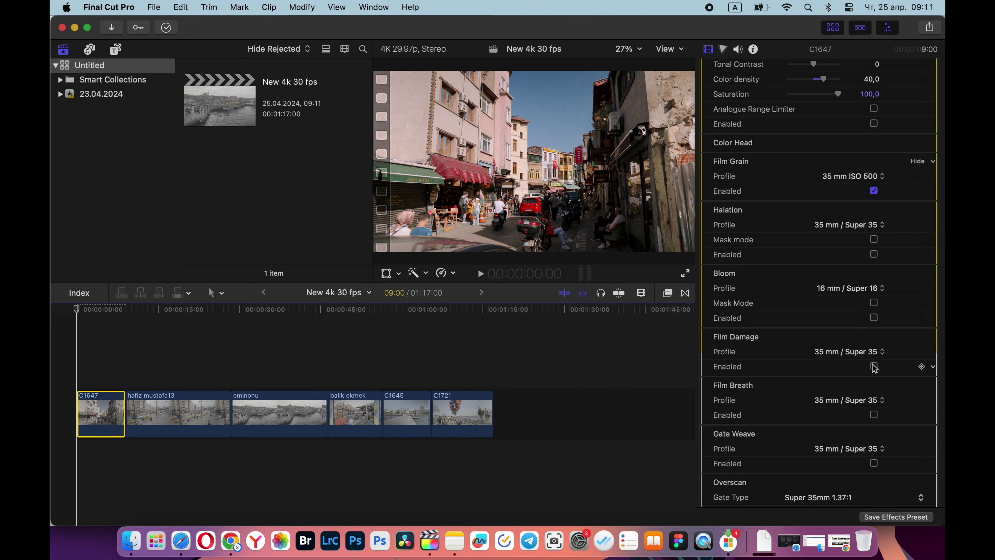
# - Try Film Breath and Gate Weave, leaving both switched off
pyautogui.click(874, 414)
pyautogui.click(874, 415)
pyautogui.scroll(-3, 875, 417)
pyautogui.click(873, 419)
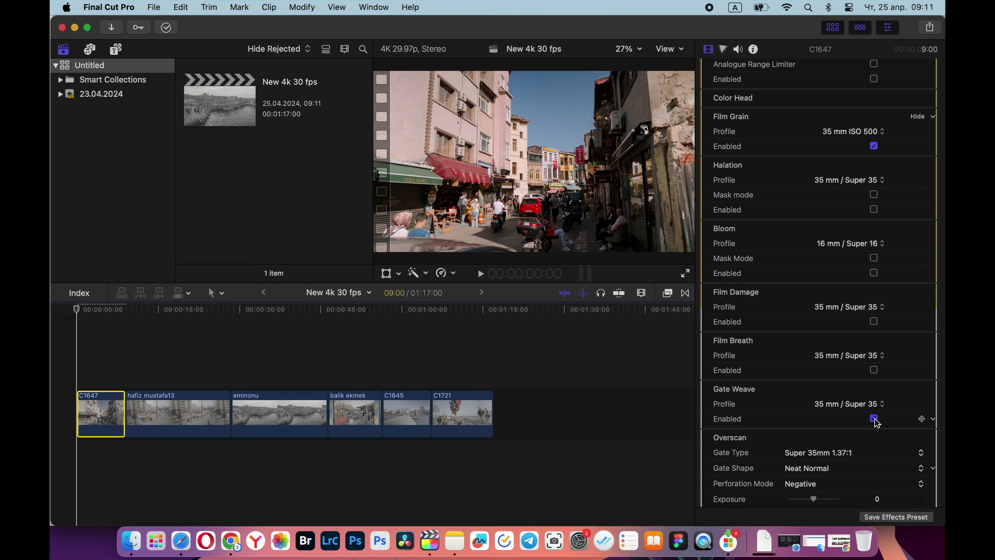
pyautogui.click(874, 418)
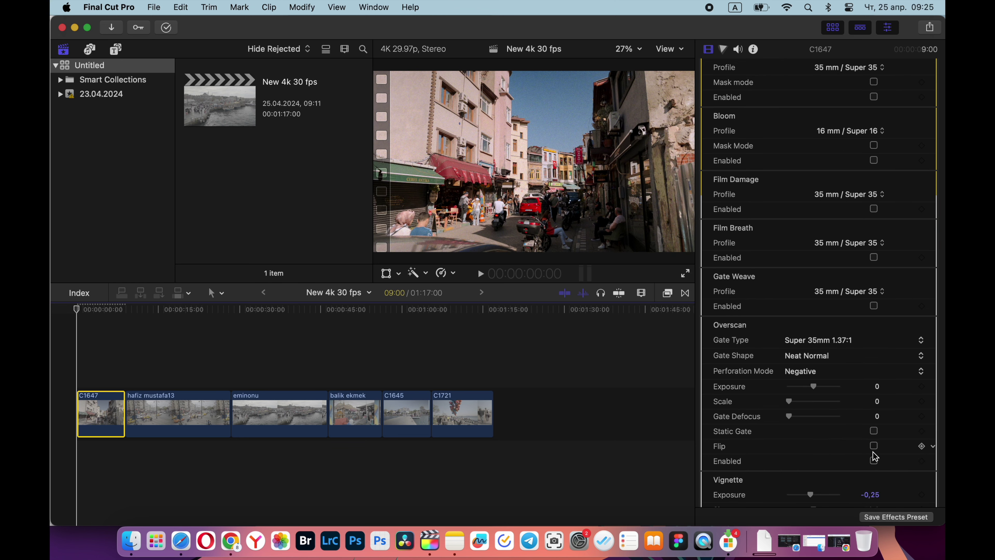
# - Enable the Overscan film gate, compare 16mm gate types, settle on Ultra 16mm 1.85:1 and adjust exposure
pyautogui.click(874, 461)
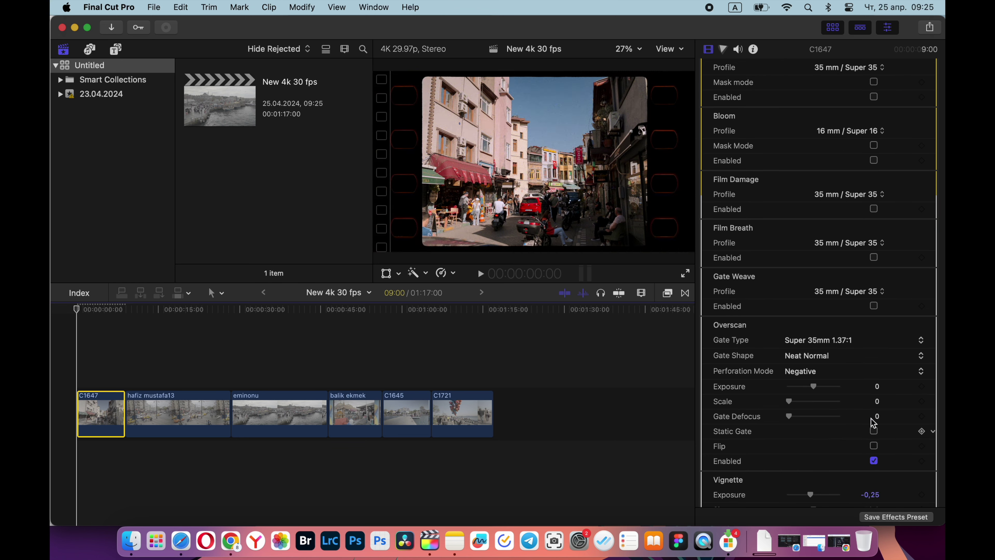
pyautogui.click(837, 341)
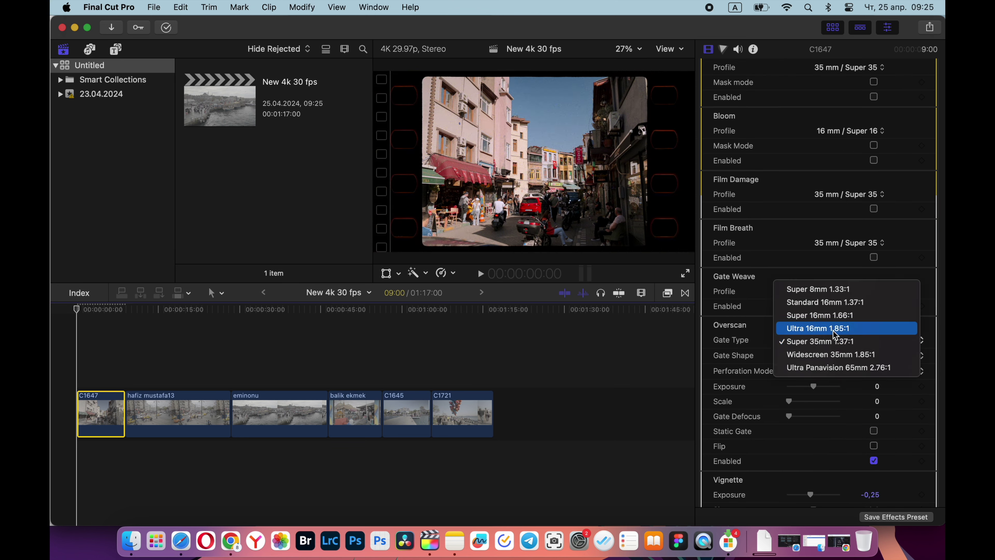
pyautogui.click(819, 328)
pyautogui.click(819, 341)
pyautogui.click(819, 328)
pyautogui.click(820, 341)
pyautogui.click(824, 328)
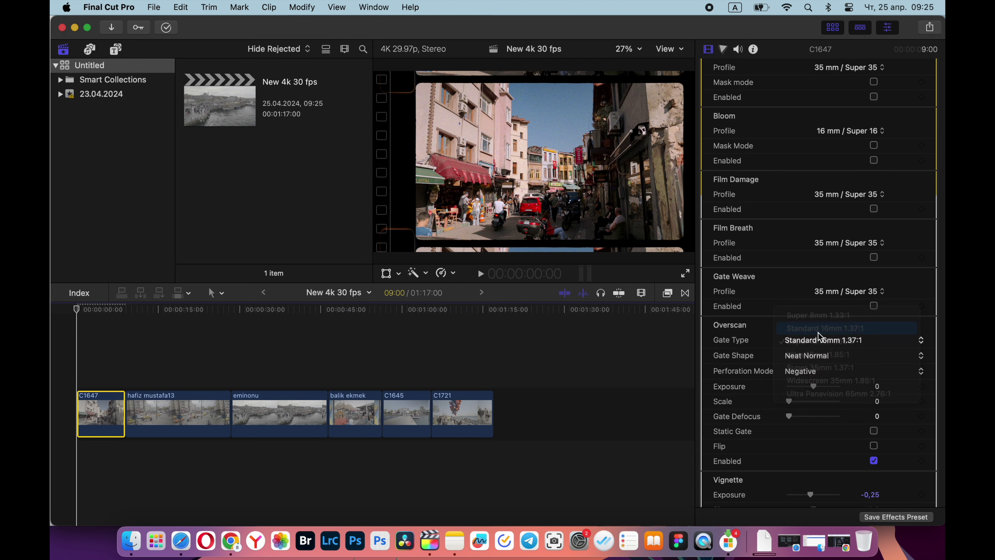
pyautogui.moveTo(815, 387); pyautogui.dragTo(837, 388)
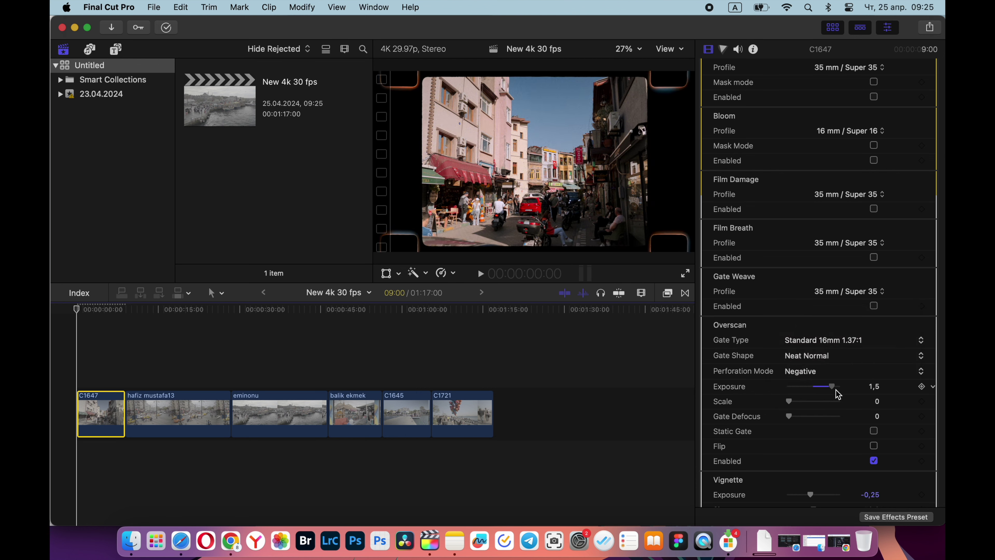
pyautogui.click(843, 340)
pyautogui.click(842, 366)
pyautogui.scroll(-5, 823, 341)
pyautogui.moveTo(814, 339); pyautogui.dragTo(795, 340)
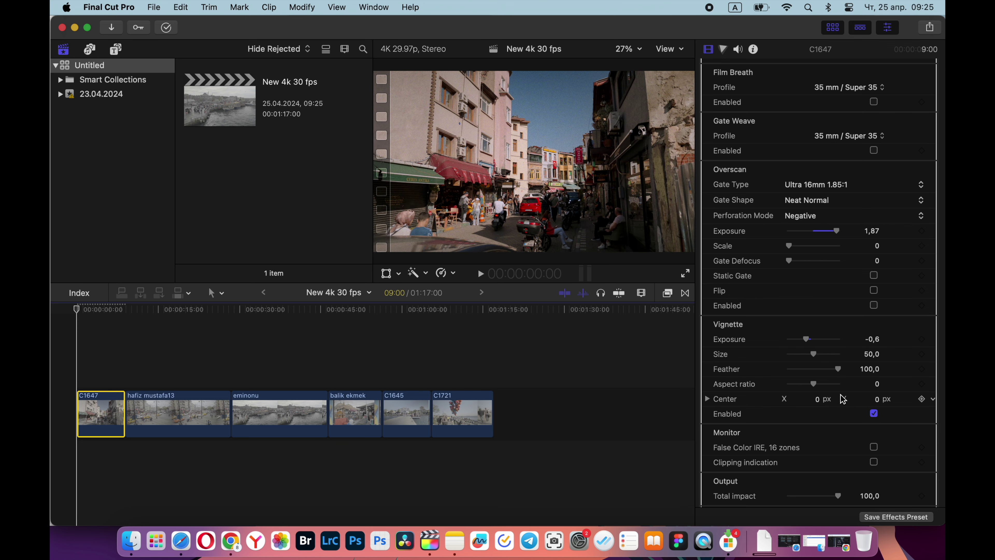
# - Turn off the vignette and keep the Small LUT size
pyautogui.click(874, 414)
pyautogui.scroll(-5, 855, 376)
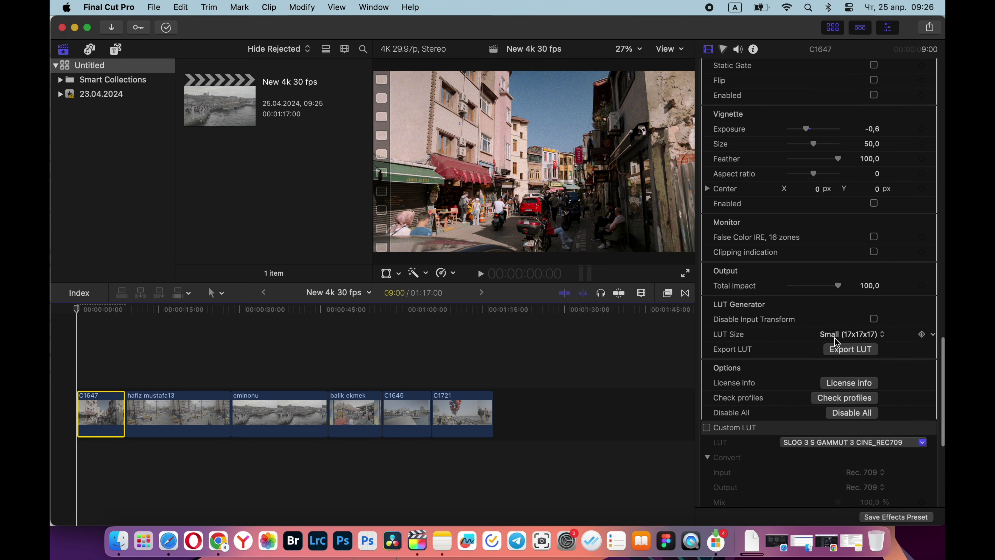
pyautogui.click(842, 336)
pyautogui.click(847, 336)
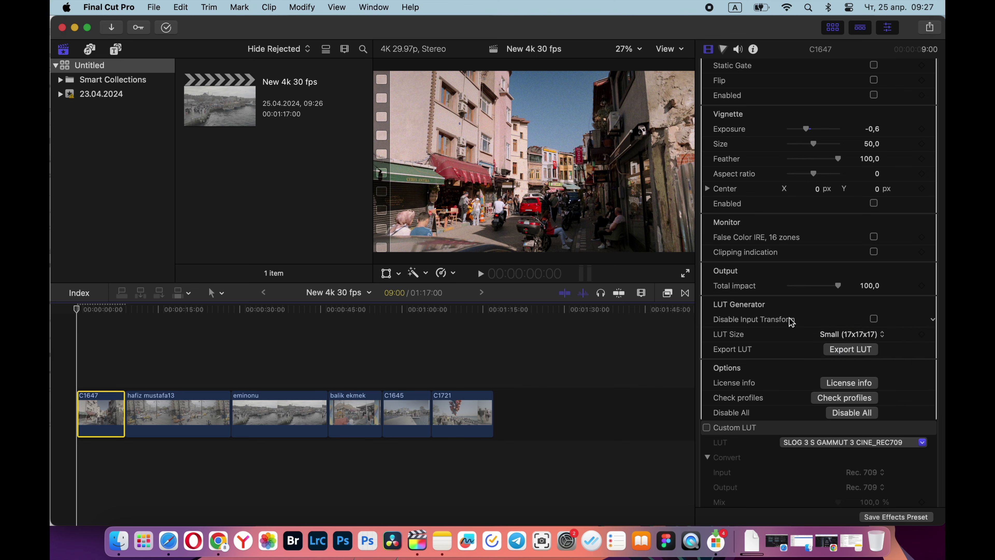
# - Copy C1647's grade and select the five remaining clips on the timeline
pyautogui.press('cmd+c')
pyautogui.moveTo(150, 378); pyautogui.dragTo(469, 420)
pyautogui.press('super+shift+v')
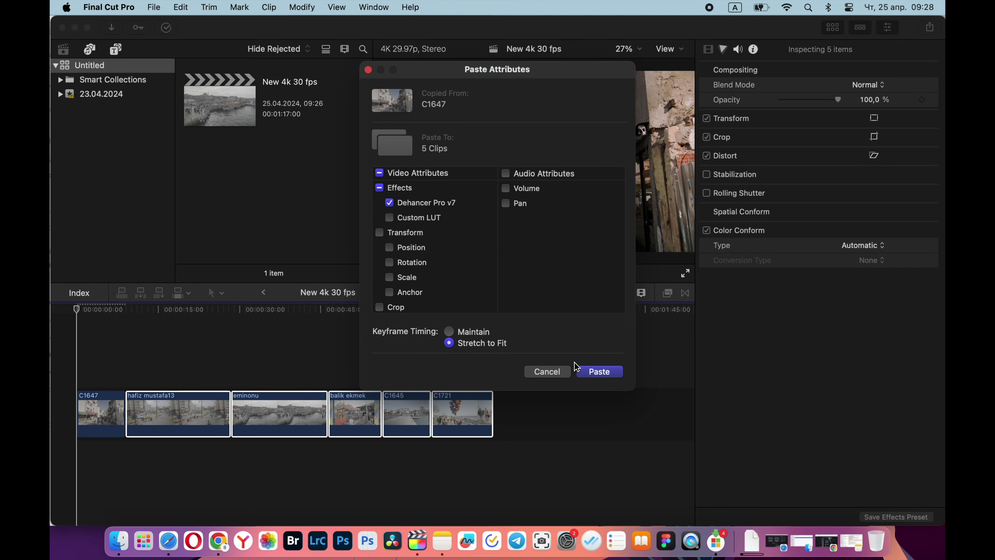
# - Paste Dehancer Pro v7 onto the five selected clips, then preview hafiz mustafa13 and C1647
pyautogui.click(586, 372)
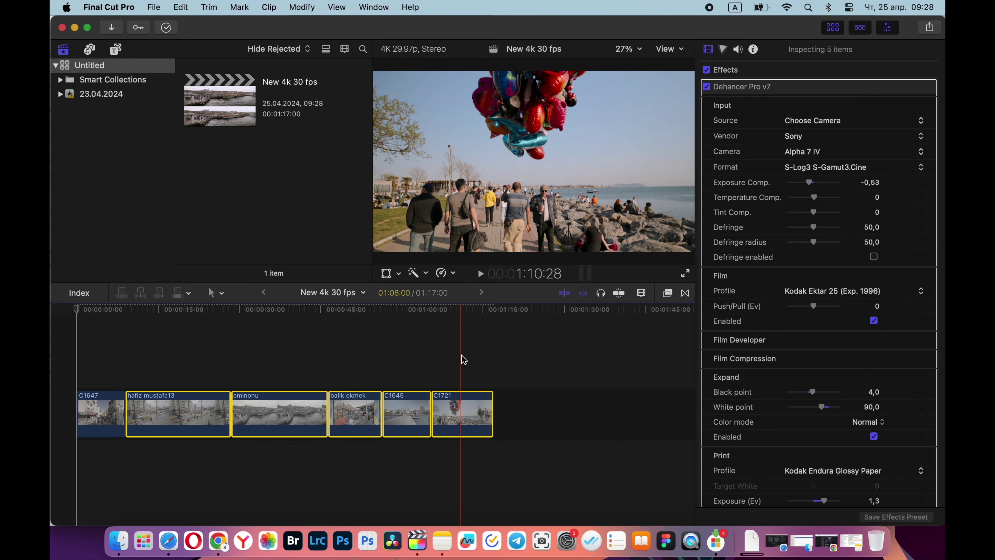
pyautogui.click(96, 369)
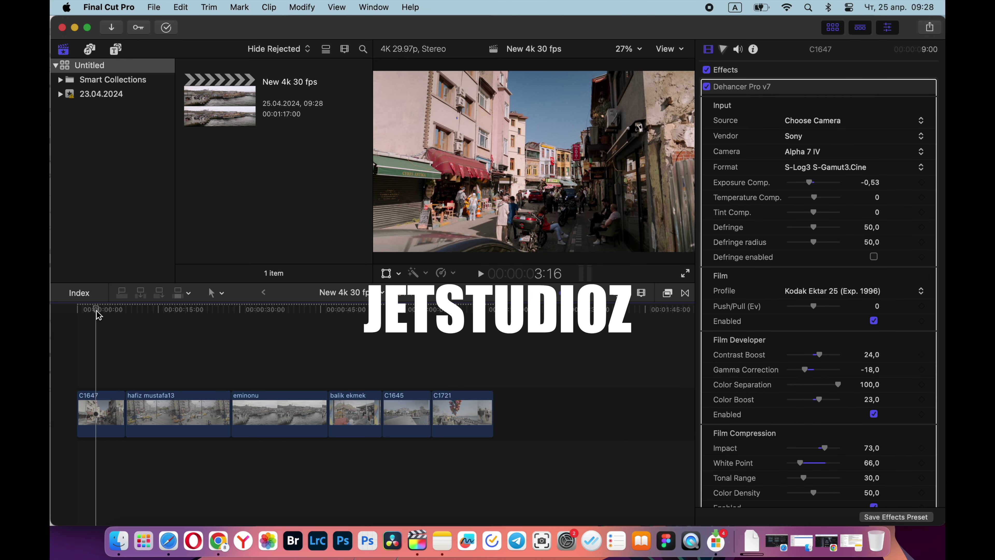
pyautogui.click(146, 329)
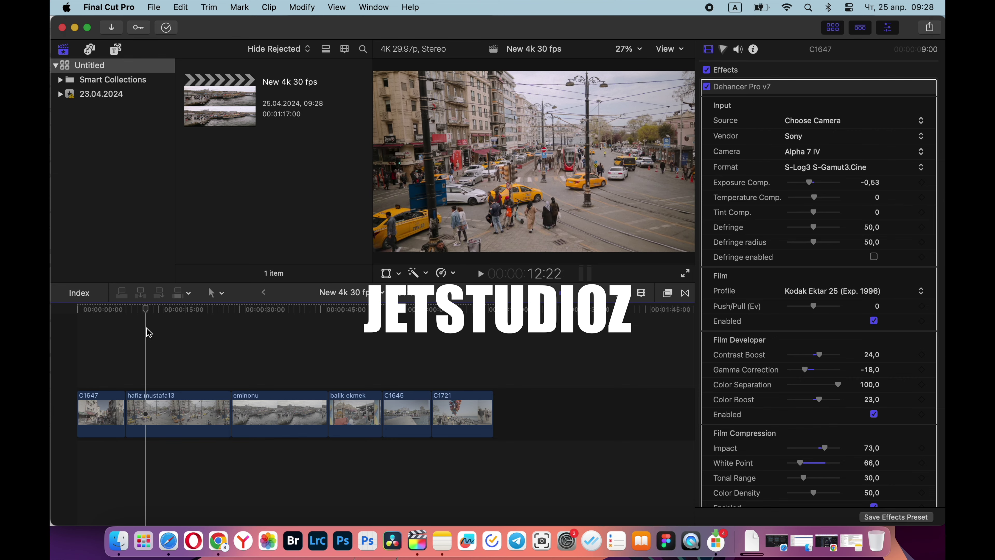
pyautogui.click(83, 341)
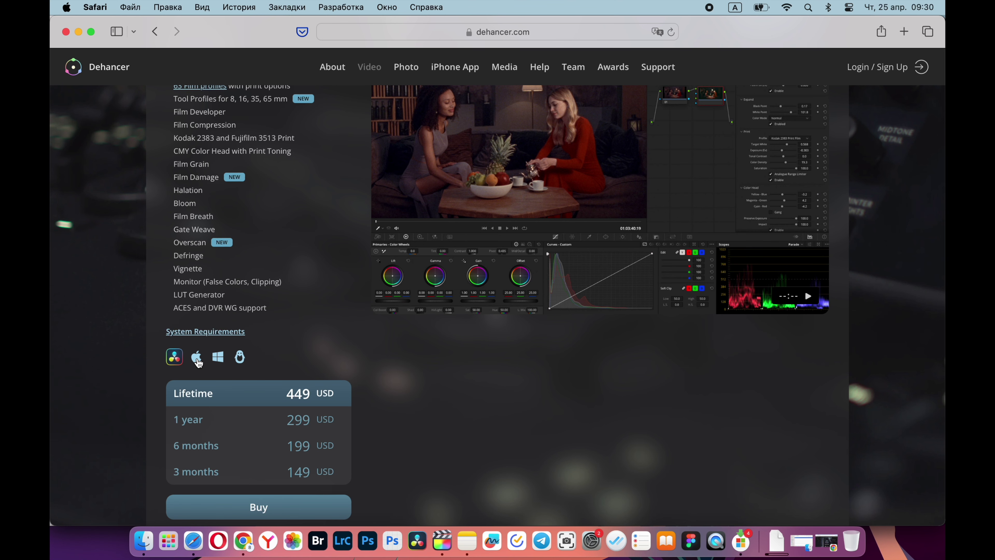
# - Scroll the dehancer.com Video page to review Dehancer plugin prices and return to its top
pyautogui.scroll(5, 198, 363)
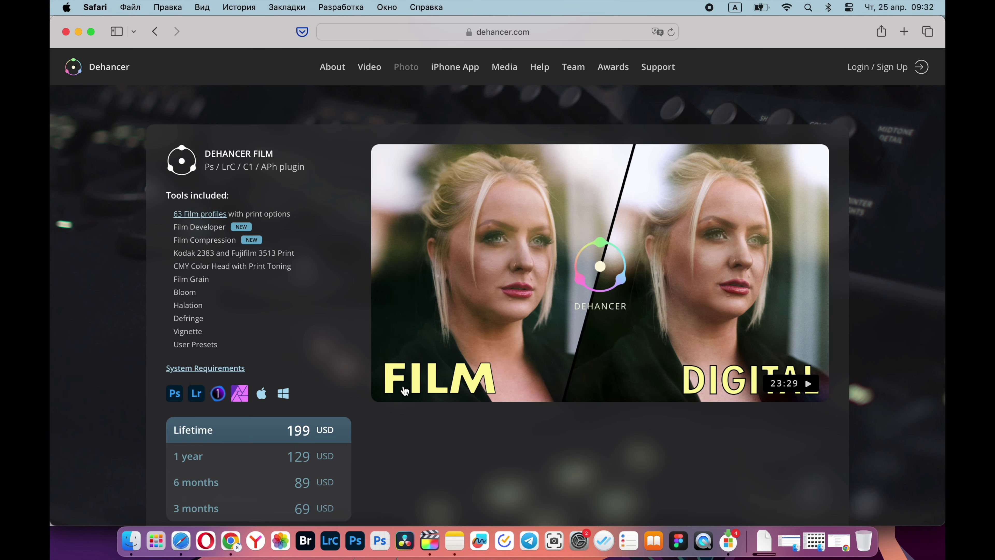
pyautogui.scroll(-1, 308, 349)
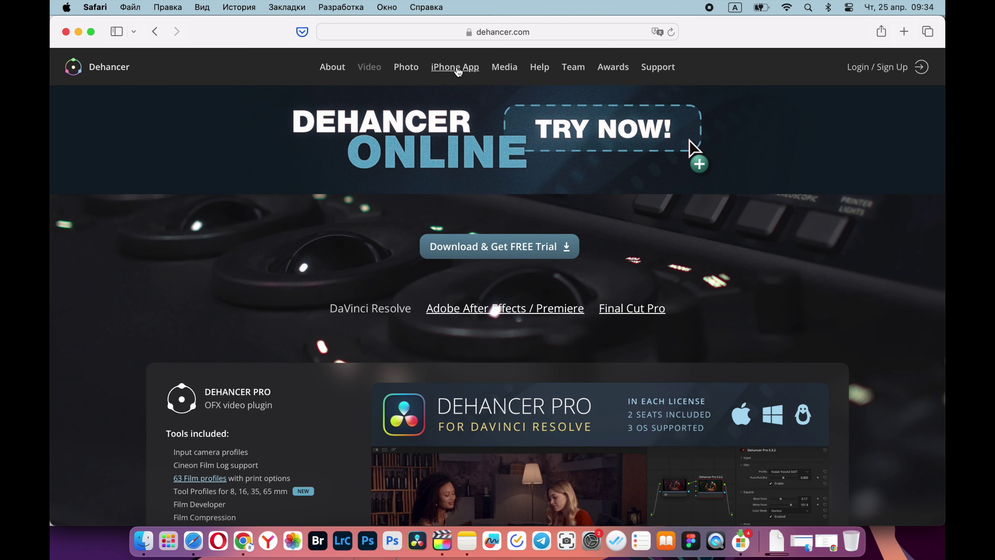
# - Go to dehancer.com's iPhone App page and scroll down to the App Store download badge
pyautogui.click(458, 69)
pyautogui.scroll(-8, 273, 336)
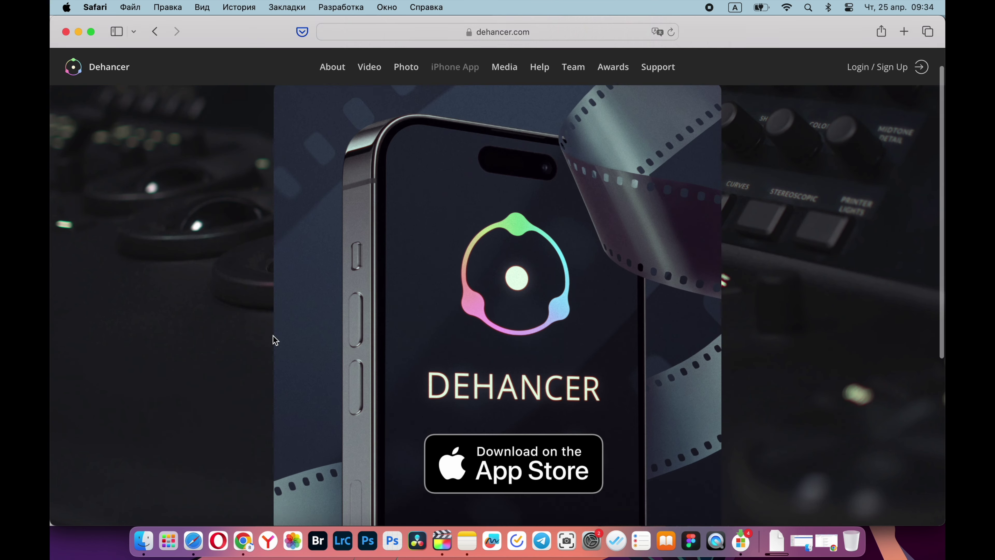